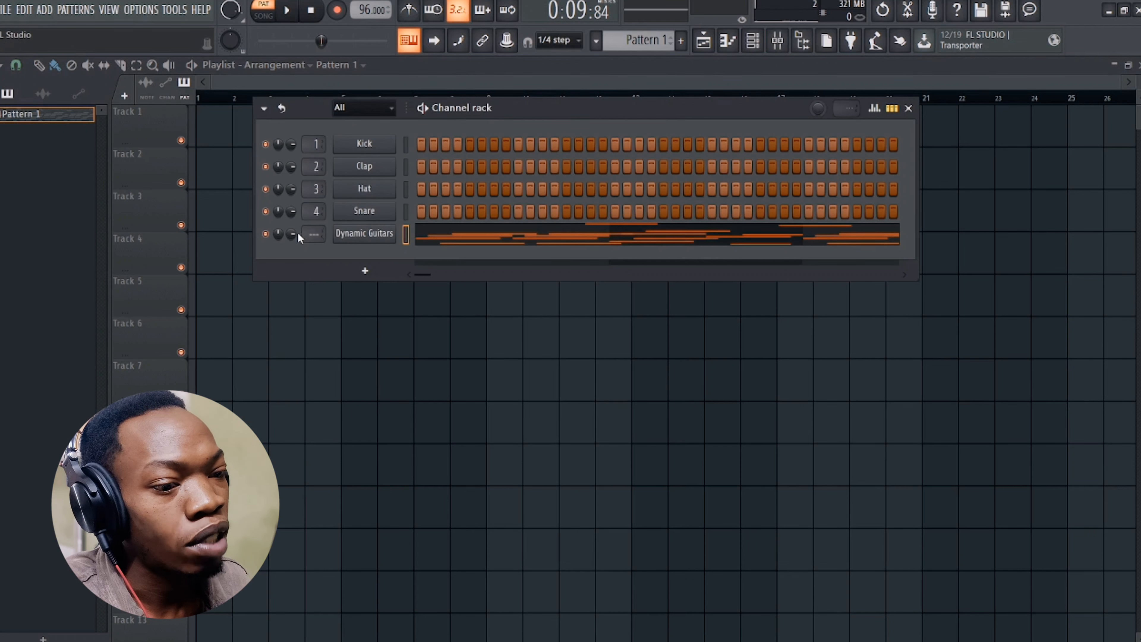
Route the Dynamic Guitars channel to mixer Insert 1 and enable a send from Insert 1 to Insert 2.
{"action": "left_click_drag", "start_coordinate": [304, 235], "coordinate": [304, 229]}
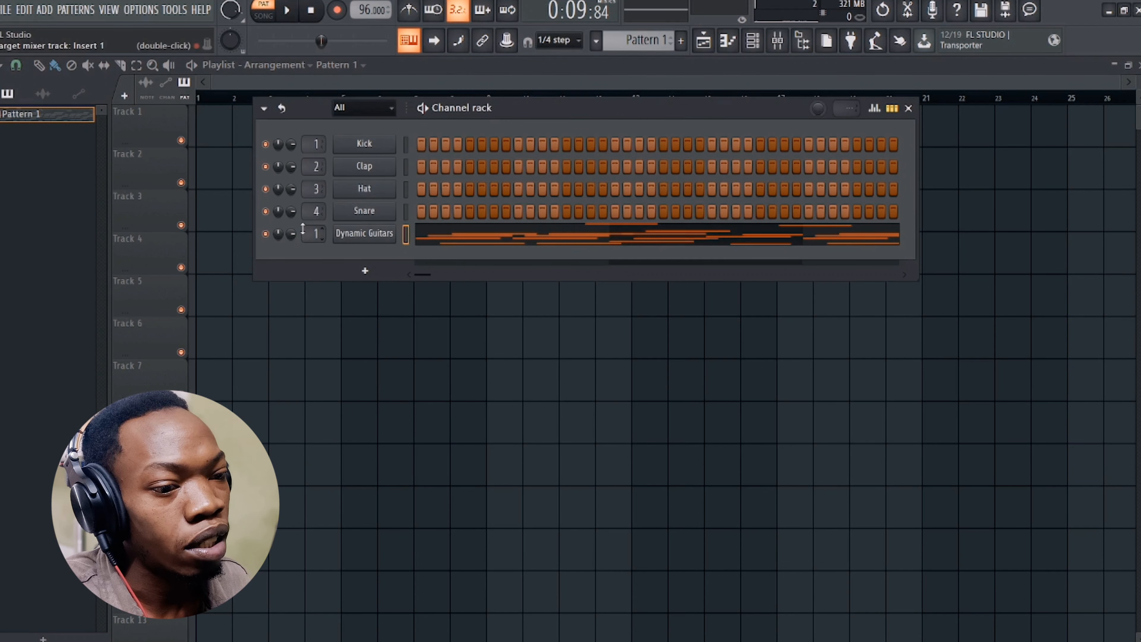
{"action": "left_click", "coordinate": [777, 41]}
{"action": "left_click_drag", "start_coordinate": [403, 360], "coordinate": [407, 210]}
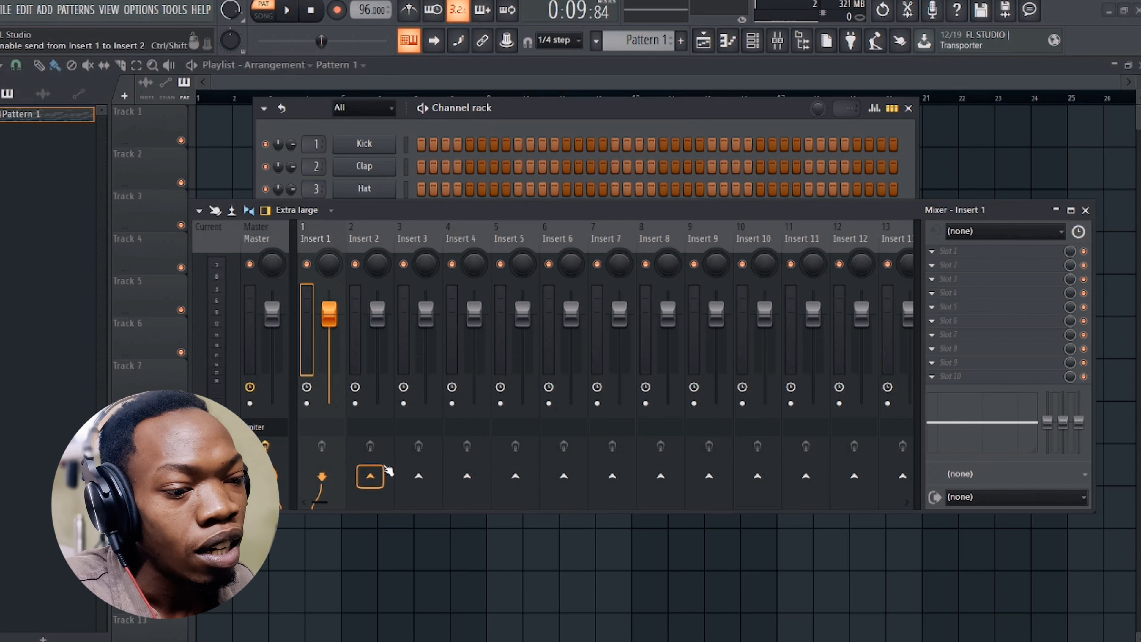
{"action": "left_click", "coordinate": [370, 477]}
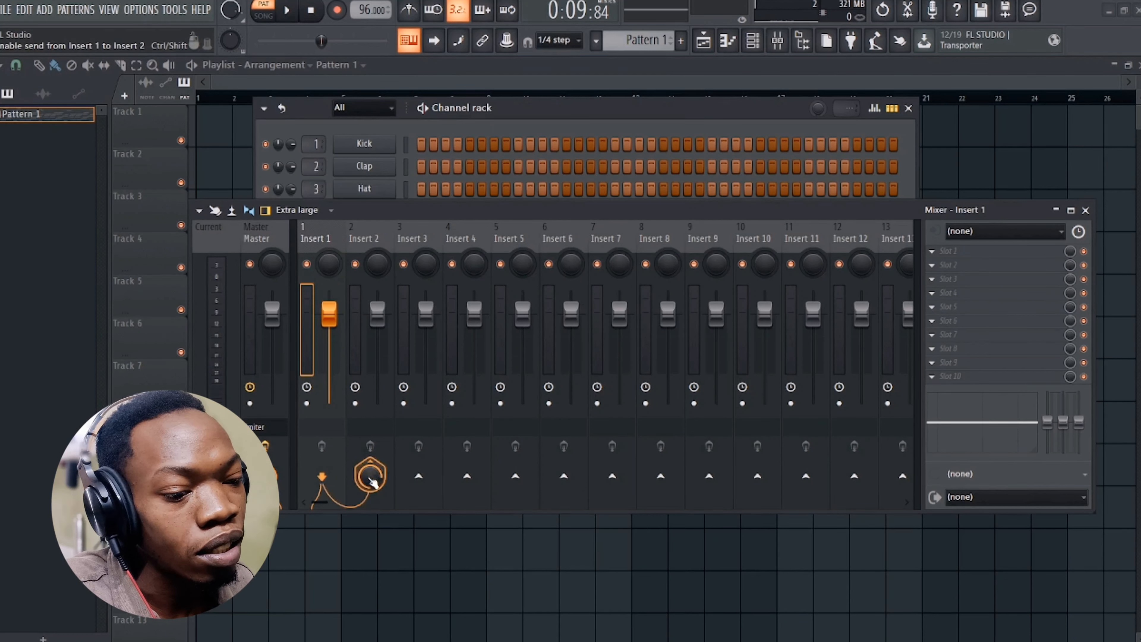
{"action": "left_click", "coordinate": [376, 248]}
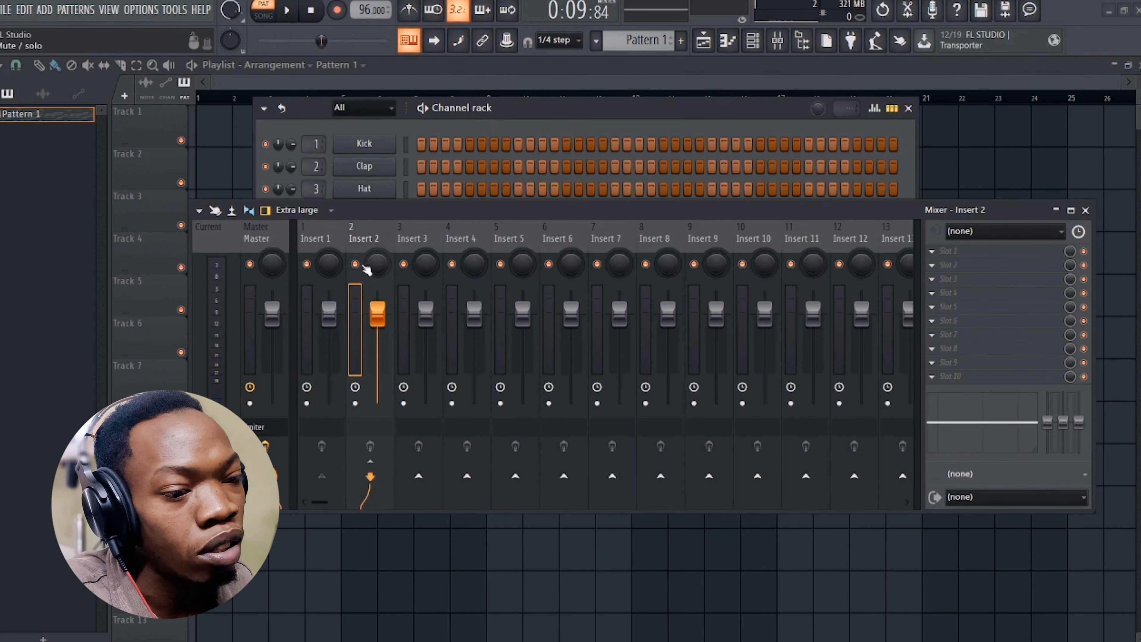
{"action": "left_click", "coordinate": [321, 232]}
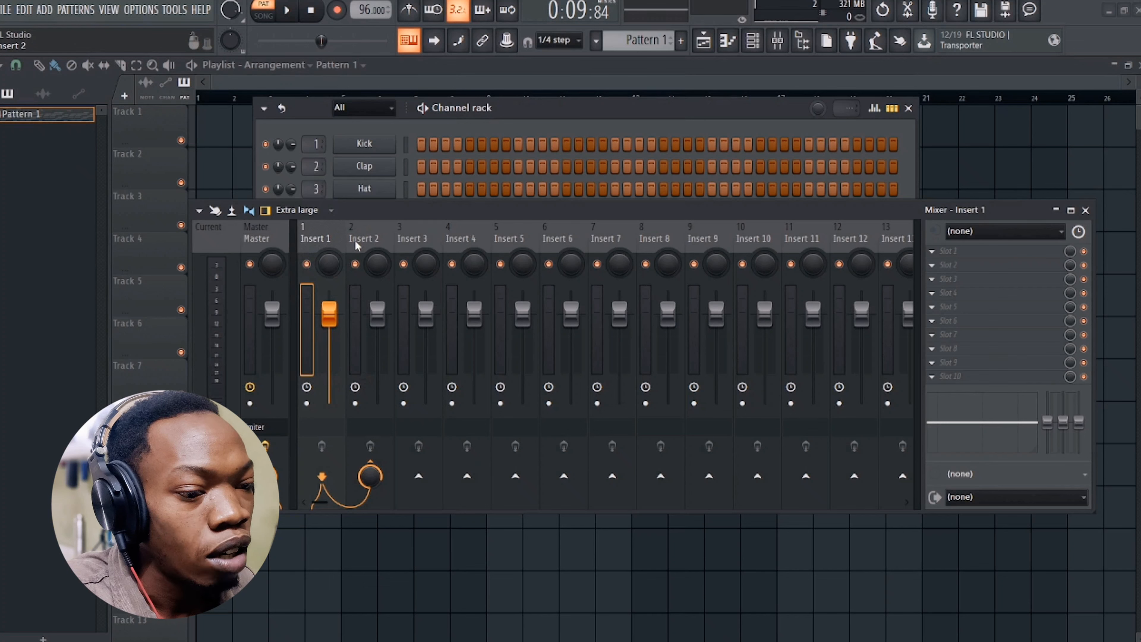
{"action": "left_click", "coordinate": [362, 247]}
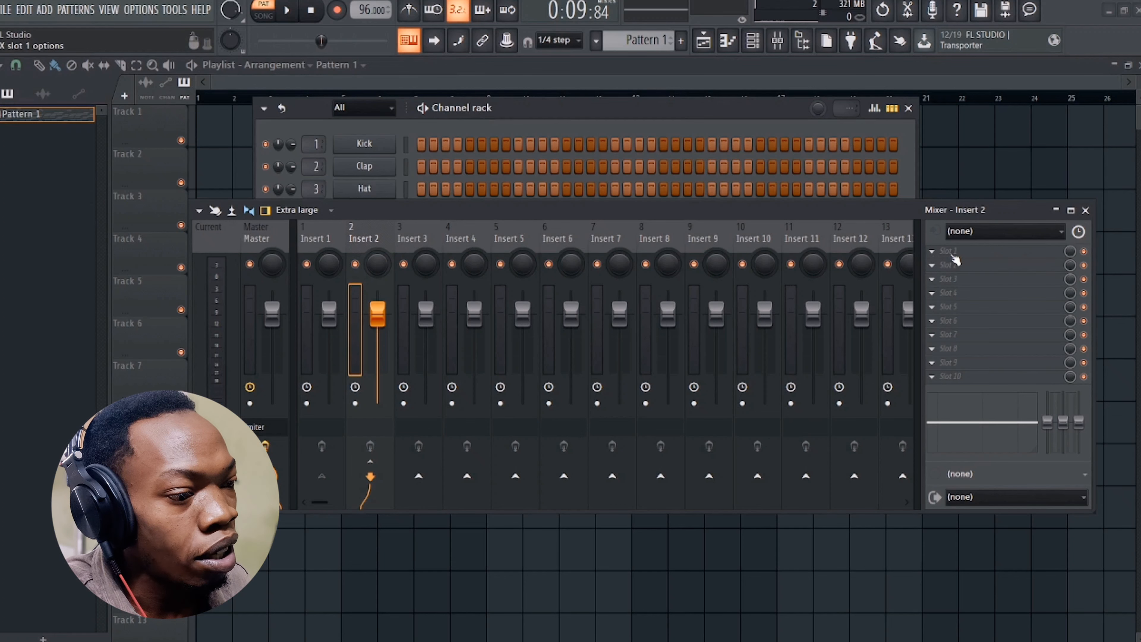
Load ComBear in the first effect slot of mixer Insert 1.
{"action": "left_click", "coordinate": [328, 246]}
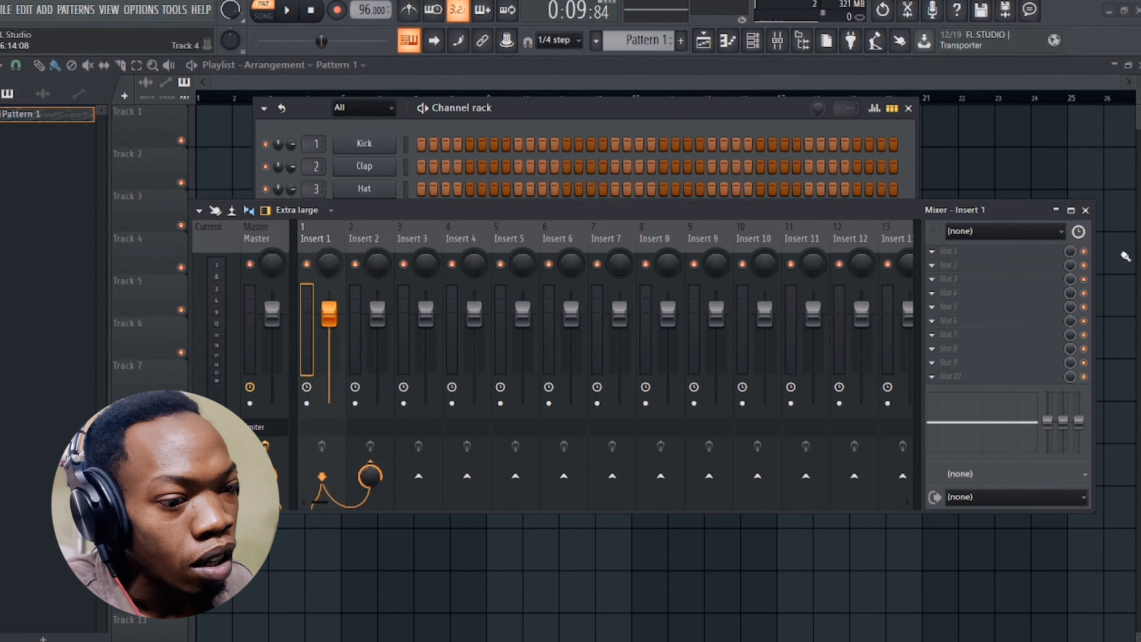
{"action": "left_click", "coordinate": [974, 260]}
{"action": "mouse_move", "coordinate": [974, 264]}
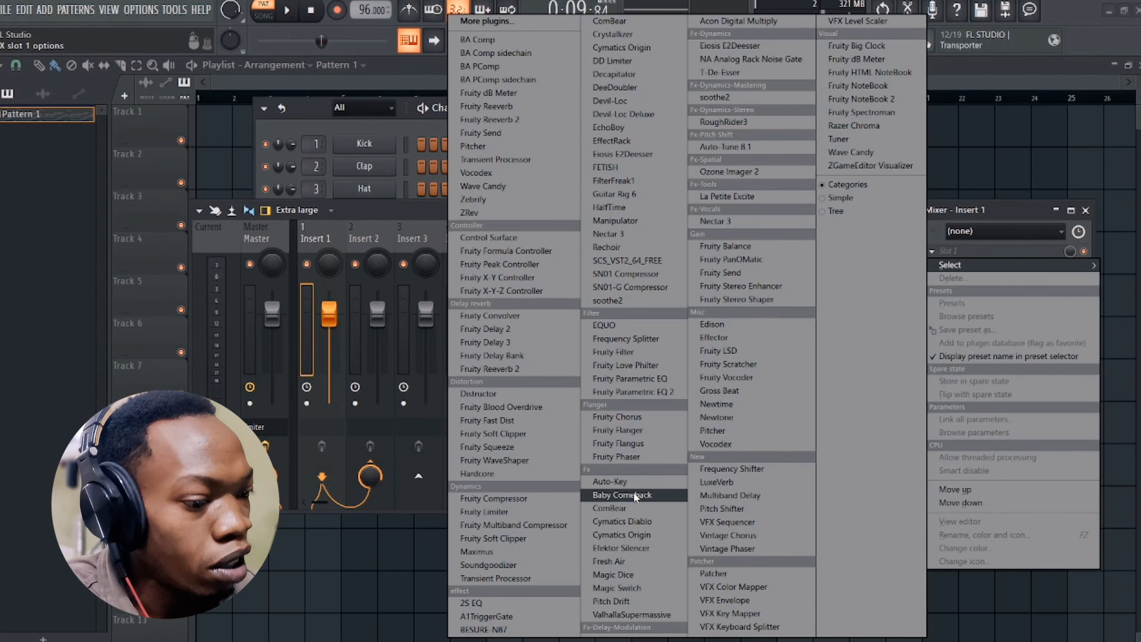
{"action": "left_click", "coordinate": [615, 510]}
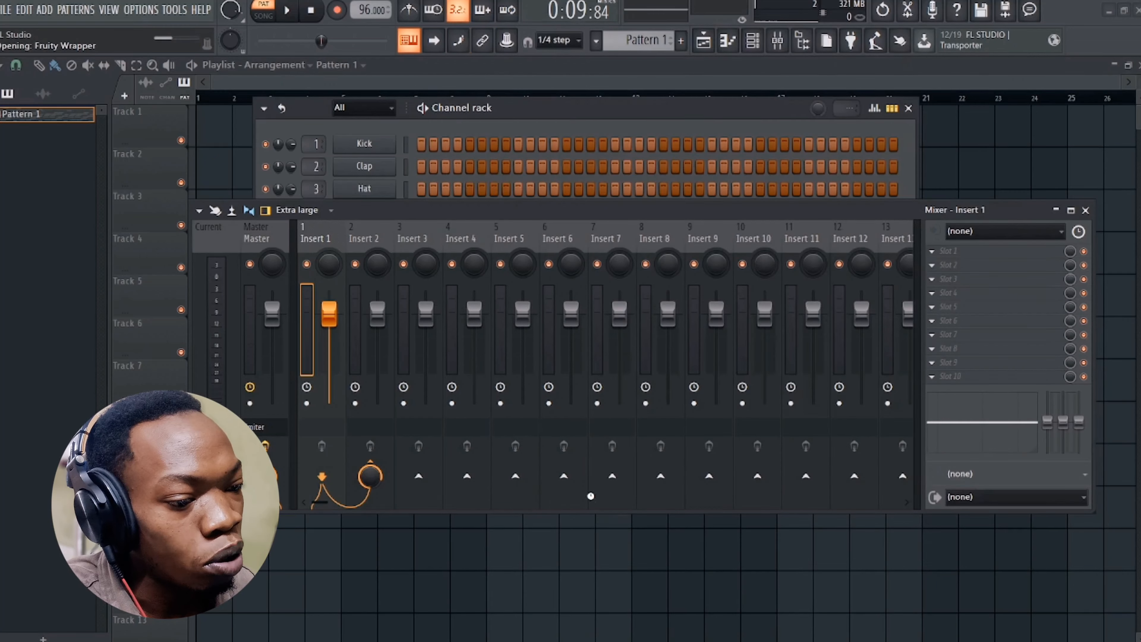
{"action": "left_click_drag", "start_coordinate": [481, 213], "coordinate": [500, 518]}
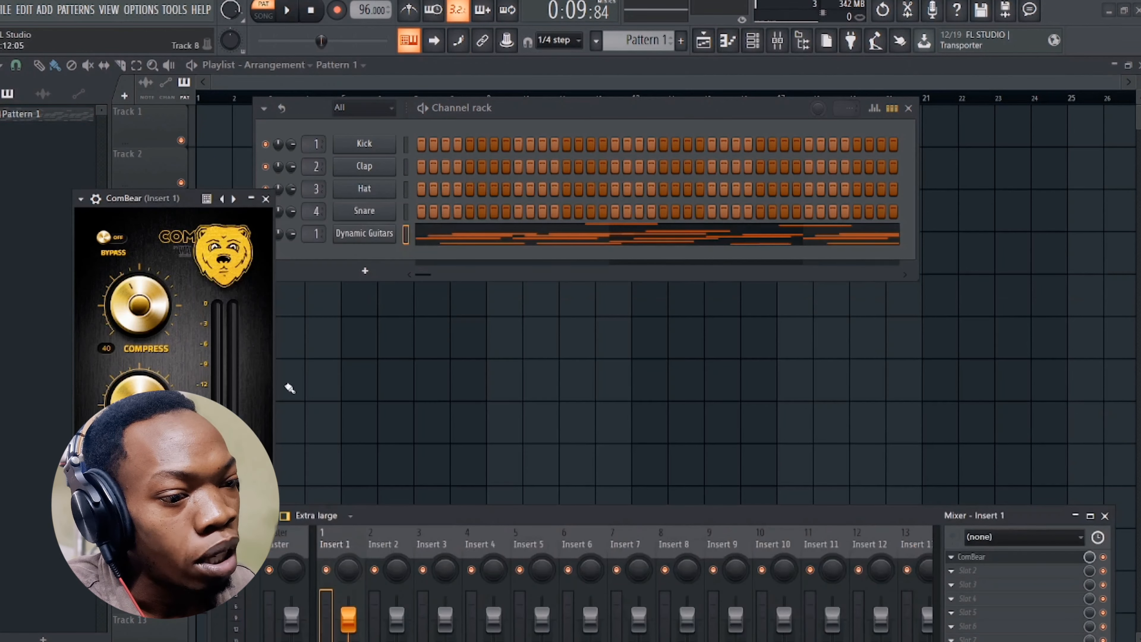
Play the pattern through ComBear and set its makeup gain to about 1.4.
{"action": "key", "text": "space"}
{"action": "left_click_drag", "start_coordinate": [154, 195], "coordinate": [512, 150]}
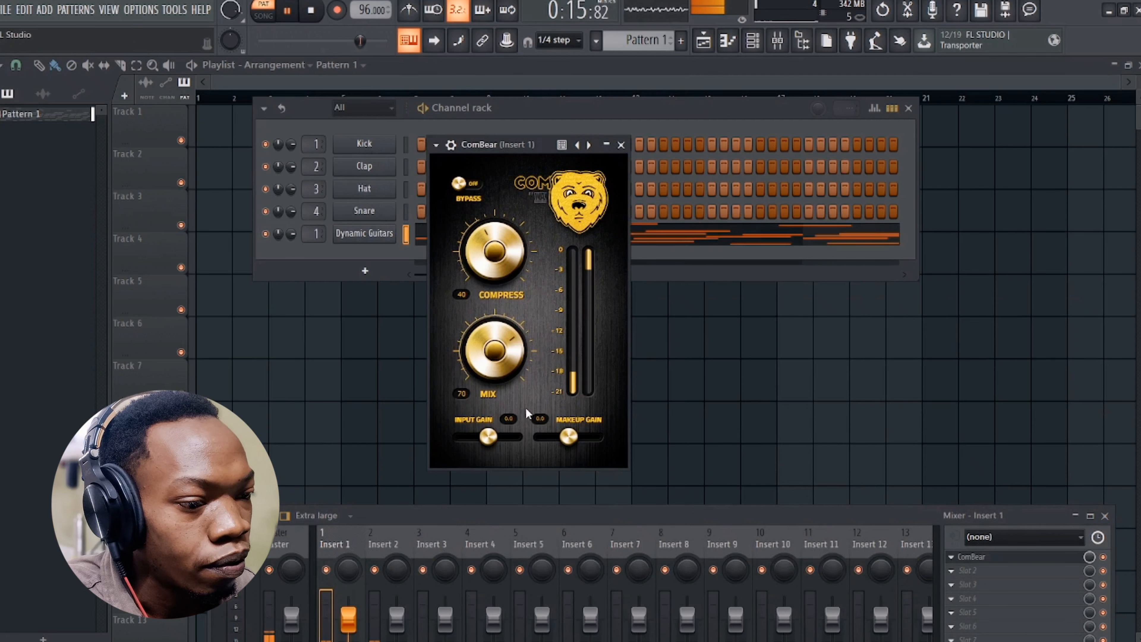
{"action": "left_click_drag", "start_coordinate": [567, 441], "coordinate": [573, 440]}
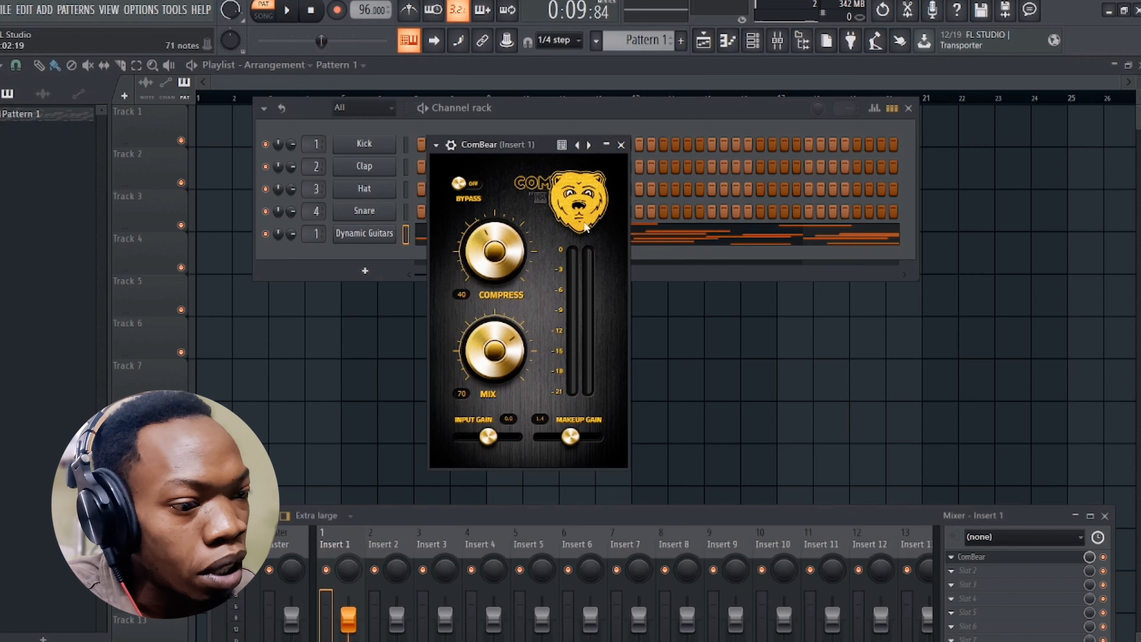
{"action": "left_click_drag", "start_coordinate": [533, 149], "coordinate": [507, 126]}
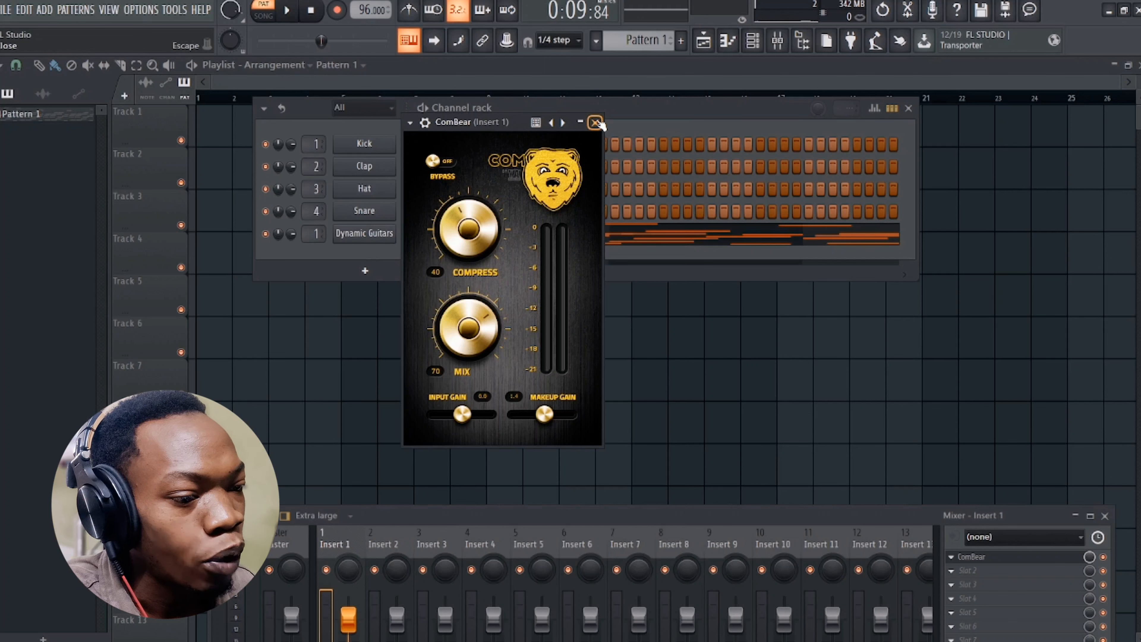
{"action": "left_click", "coordinate": [595, 122]}
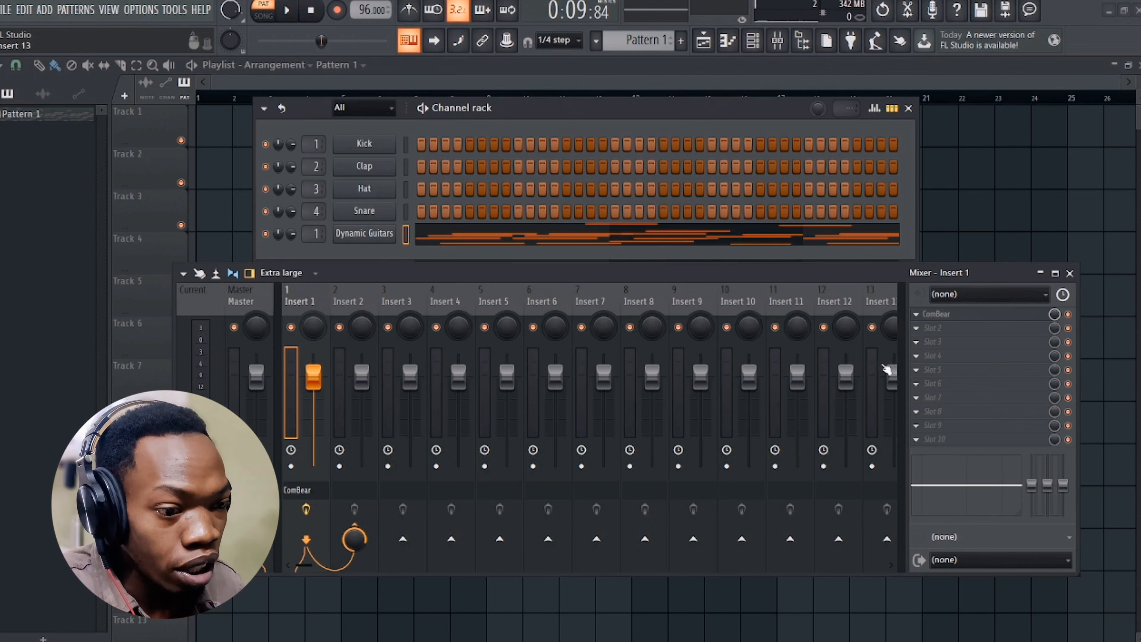
Load Fruity Parametric EQ 2 in the second effect slot of Insert 1 and preview the guitars through it.
{"action": "left_click", "coordinate": [940, 333]}
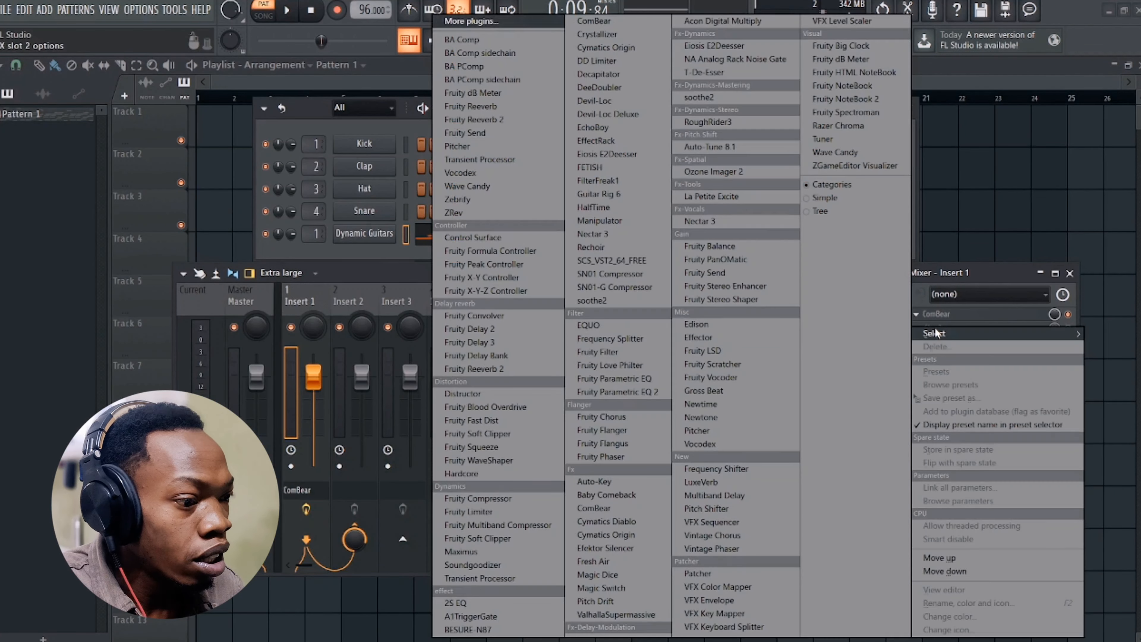
{"action": "left_click", "coordinate": [646, 391]}
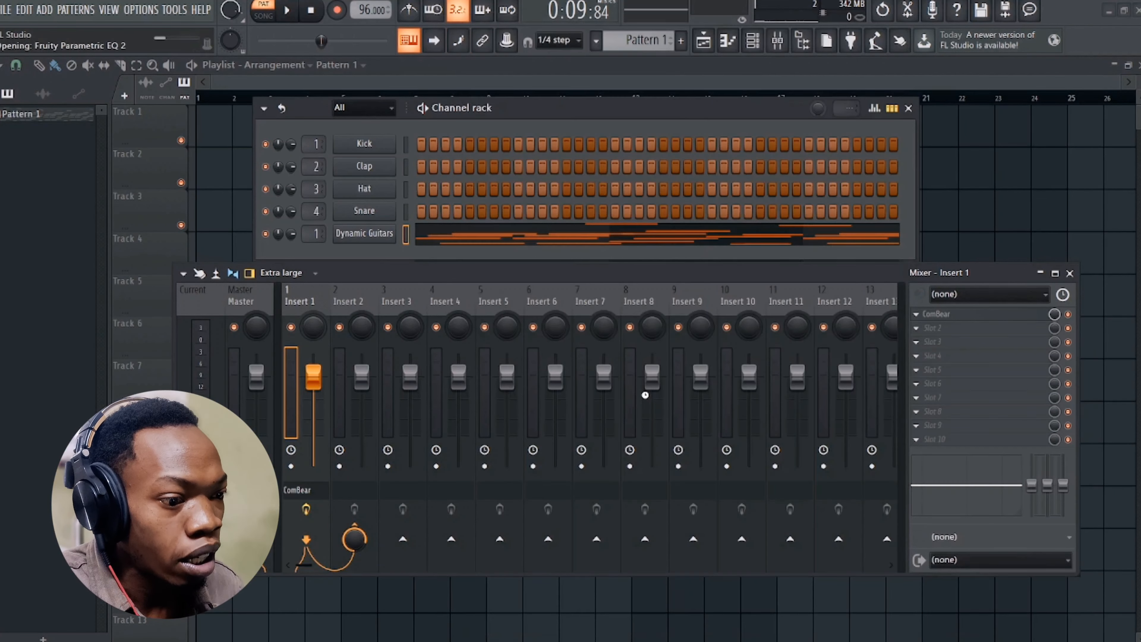
{"action": "left_click_drag", "start_coordinate": [507, 291], "coordinate": [510, 423]}
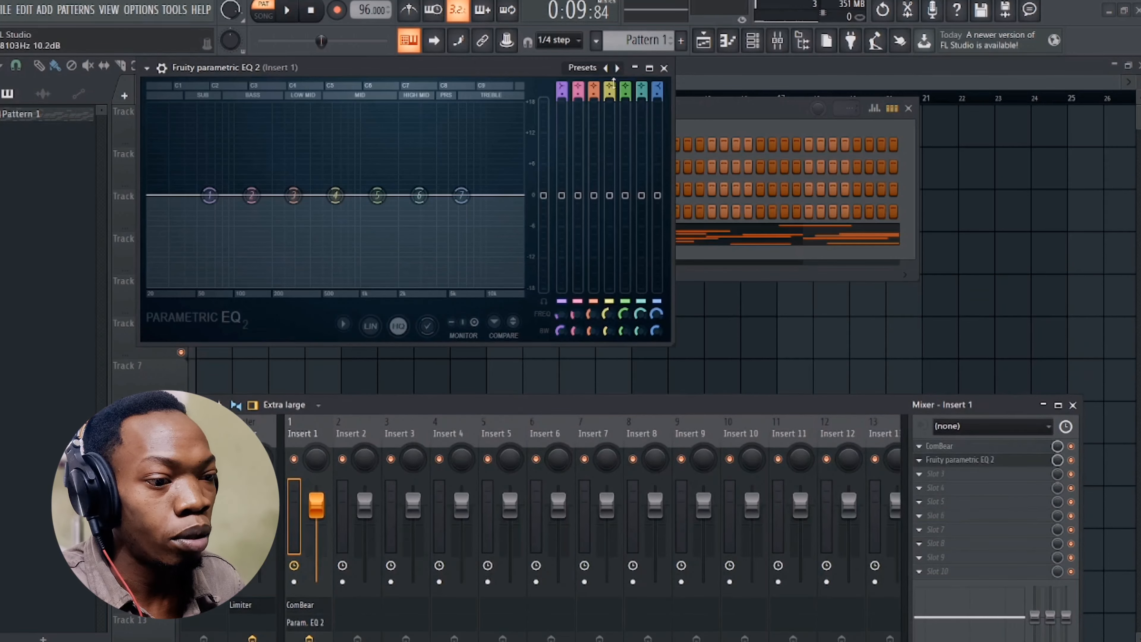
{"action": "key", "text": "space"}
{"action": "left_click_drag", "start_coordinate": [456, 72], "coordinate": [671, 120]}
{"action": "key", "text": "space"}
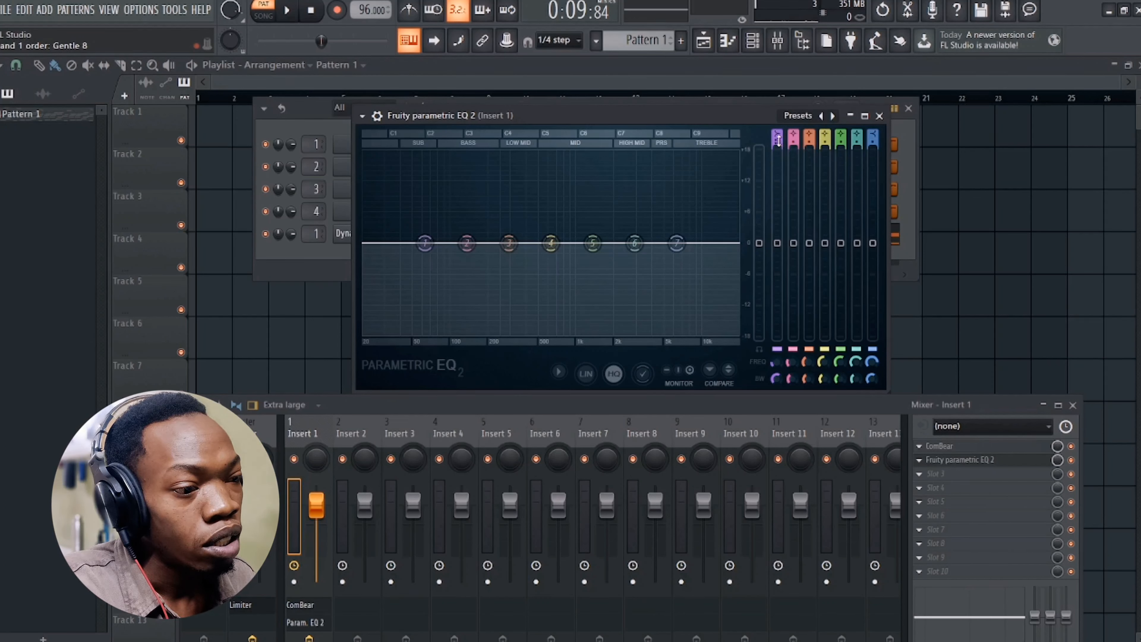
Set EQ band 1 to a high-pass filter with 51% bandwidth at about 95 Hz.
{"action": "scroll", "coordinate": [778, 132], "scroll_direction": "down", "scroll_amount": 4}
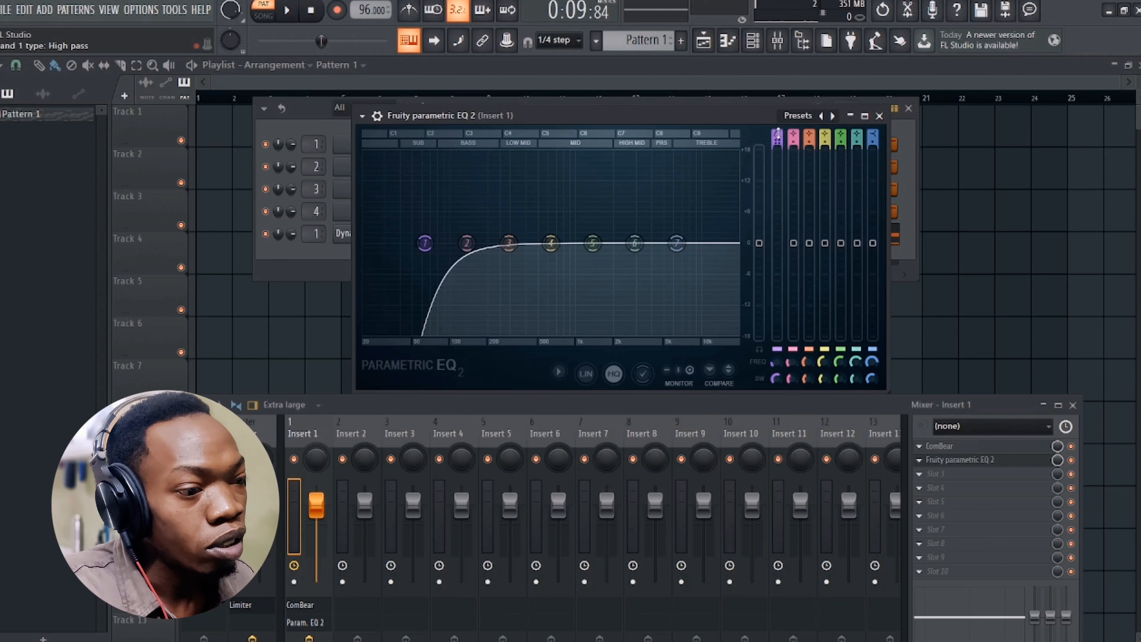
{"action": "scroll", "coordinate": [778, 133], "scroll_direction": "up", "scroll_amount": 1}
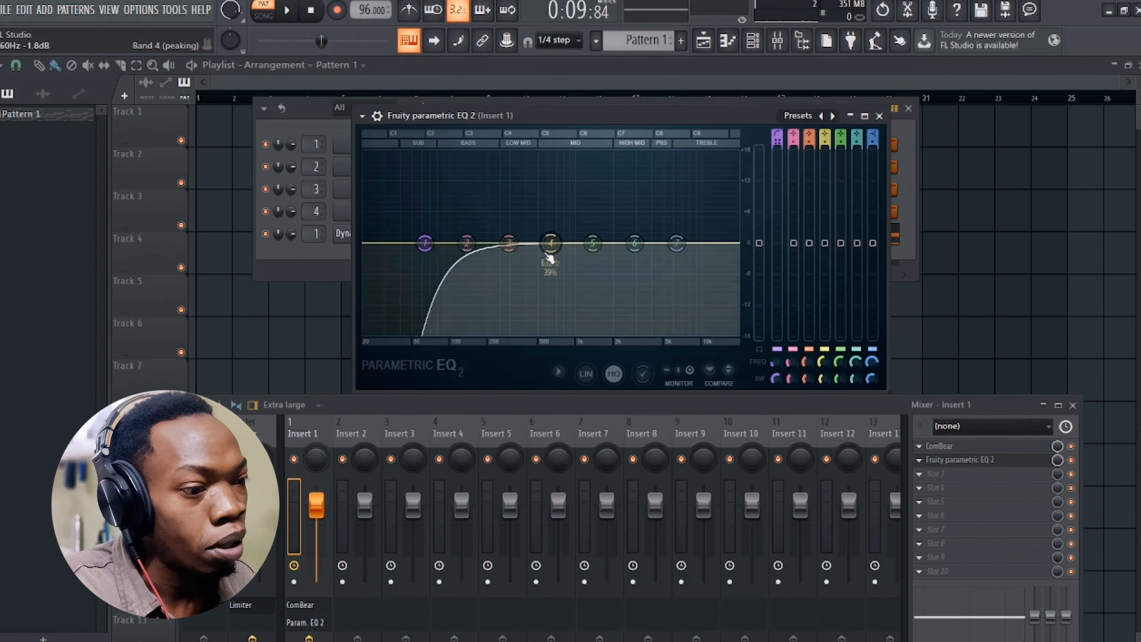
{"action": "scroll", "coordinate": [431, 252], "scroll_direction": "down", "scroll_amount": 2}
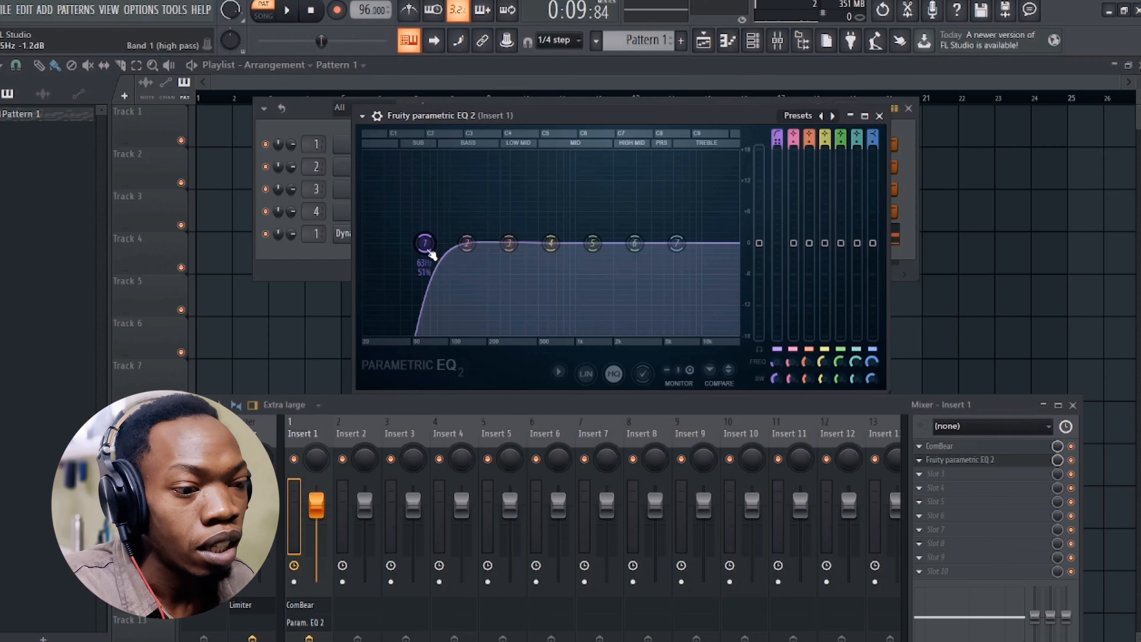
{"action": "left_click_drag", "start_coordinate": [430, 251], "coordinate": [445, 246]}
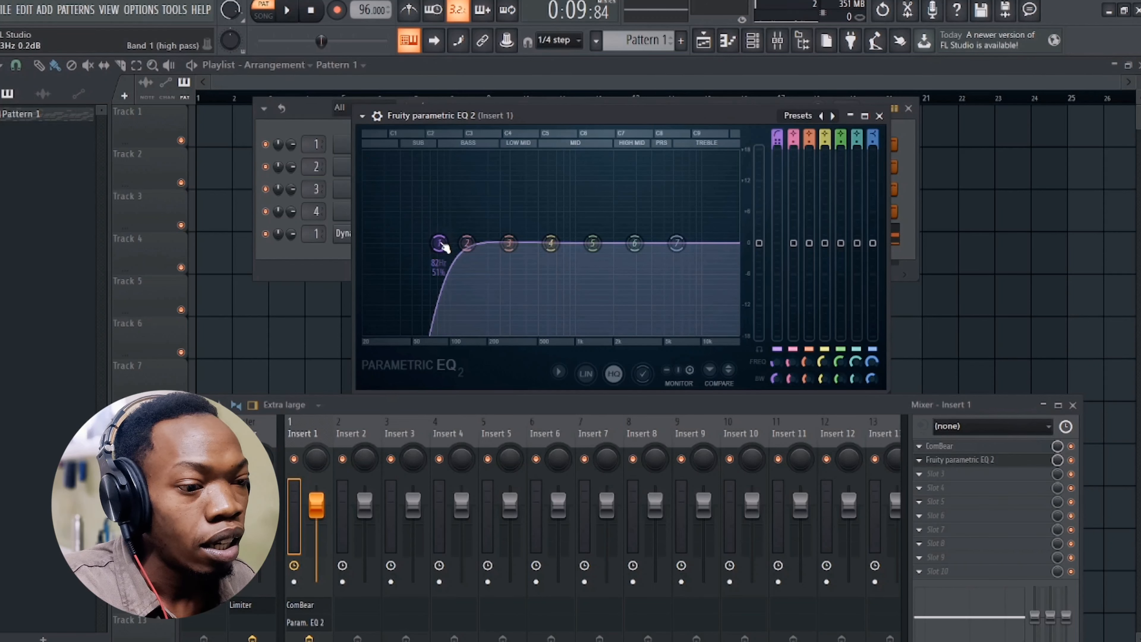
{"action": "left_click_drag", "start_coordinate": [442, 244], "coordinate": [443, 244]}
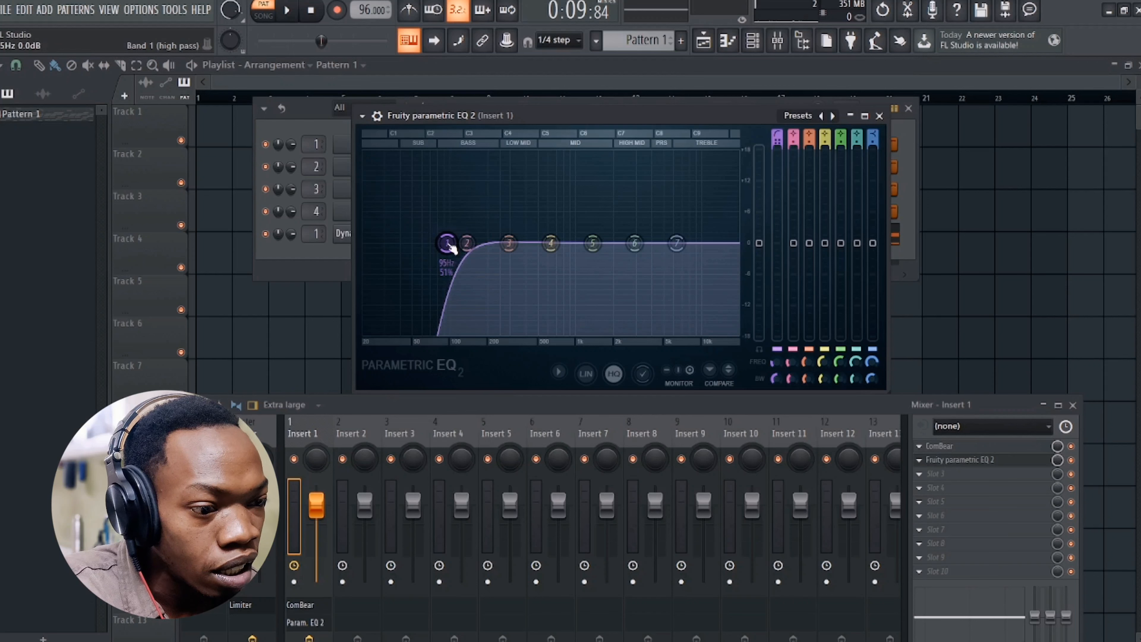
Cut EQ band 3 slightly and shift it a little lower in frequency while playing the pattern.
{"action": "key", "text": "space"}
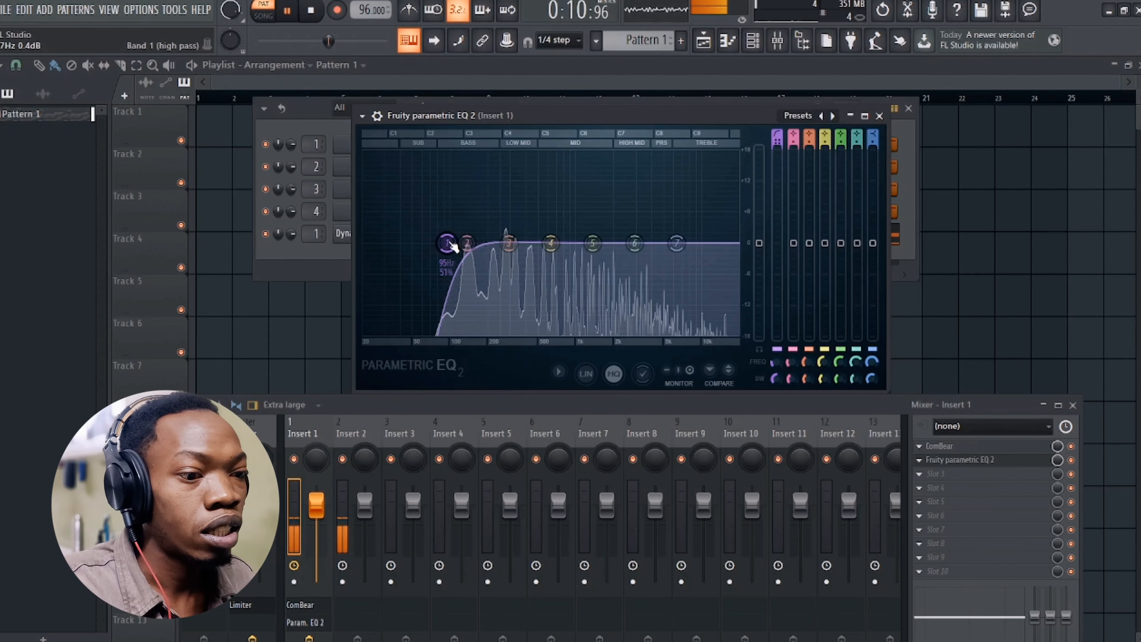
{"action": "left_click_drag", "start_coordinate": [446, 243], "coordinate": [465, 244]}
{"action": "key", "text": "space"}
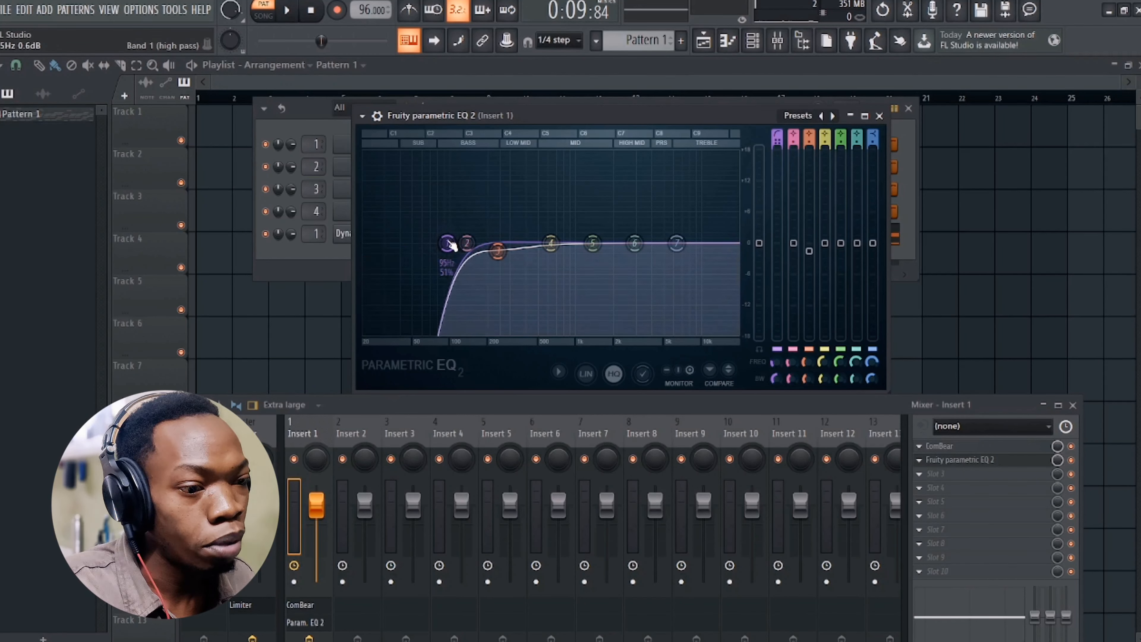
Cut EQ band 4 slightly with a wider bandwidth during playback, and close the equalizer.
{"action": "key", "text": "space"}
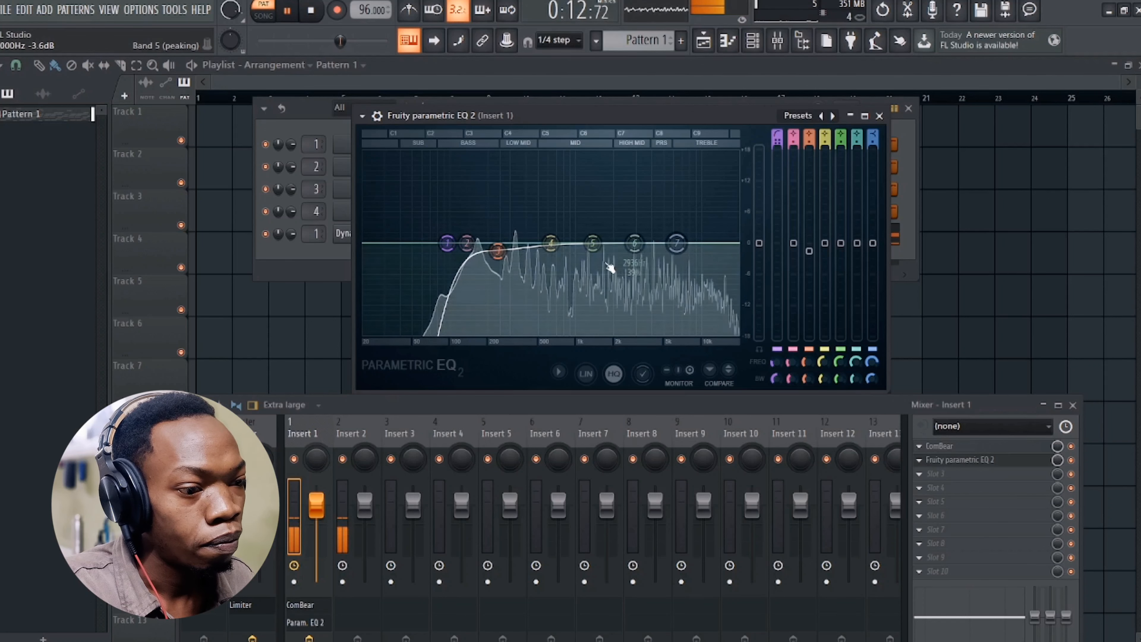
{"action": "left_click_drag", "start_coordinate": [553, 244], "coordinate": [554, 250]}
{"action": "scroll", "coordinate": [555, 248], "scroll_direction": "down", "scroll_amount": 4}
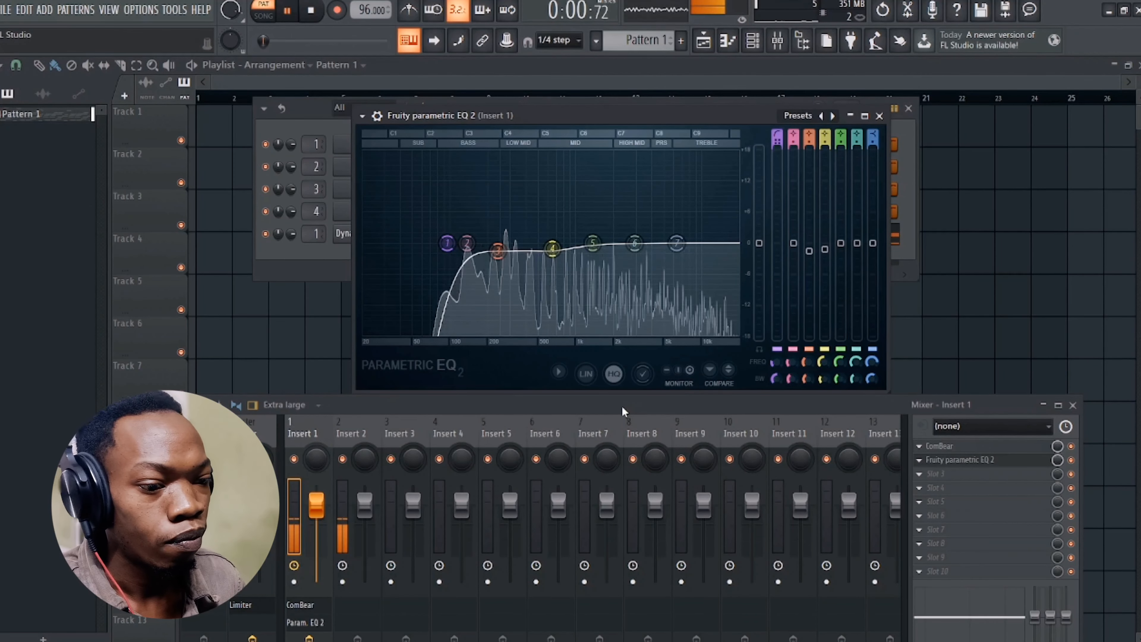
{"action": "left_click", "coordinate": [879, 118]}
{"action": "left_click_drag", "start_coordinate": [570, 405], "coordinate": [624, 269]}
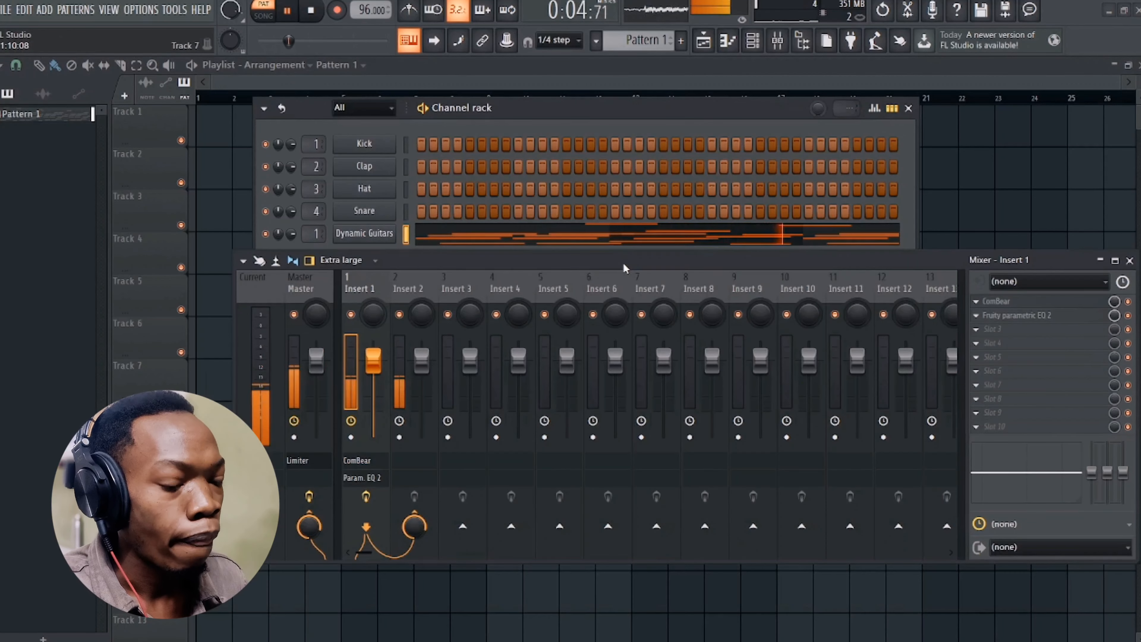
{"action": "key", "text": "space"}
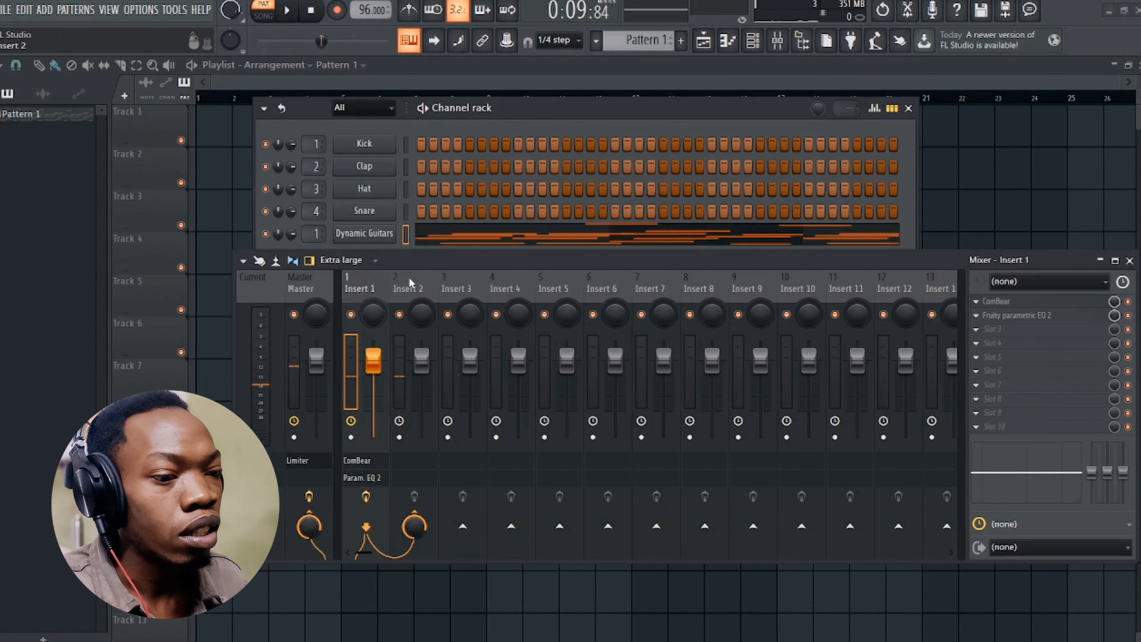
Load Fruity Stereo Shaper in the first effect slot of mixer Insert 2.
{"action": "left_click", "coordinate": [409, 282]}
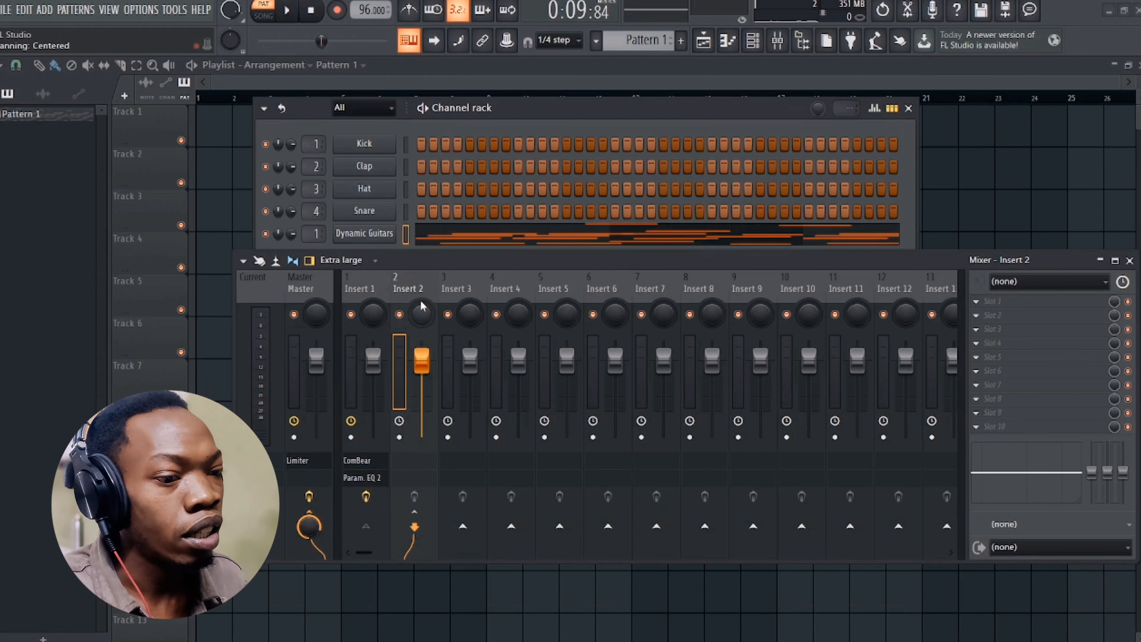
{"action": "left_click", "coordinate": [996, 303]}
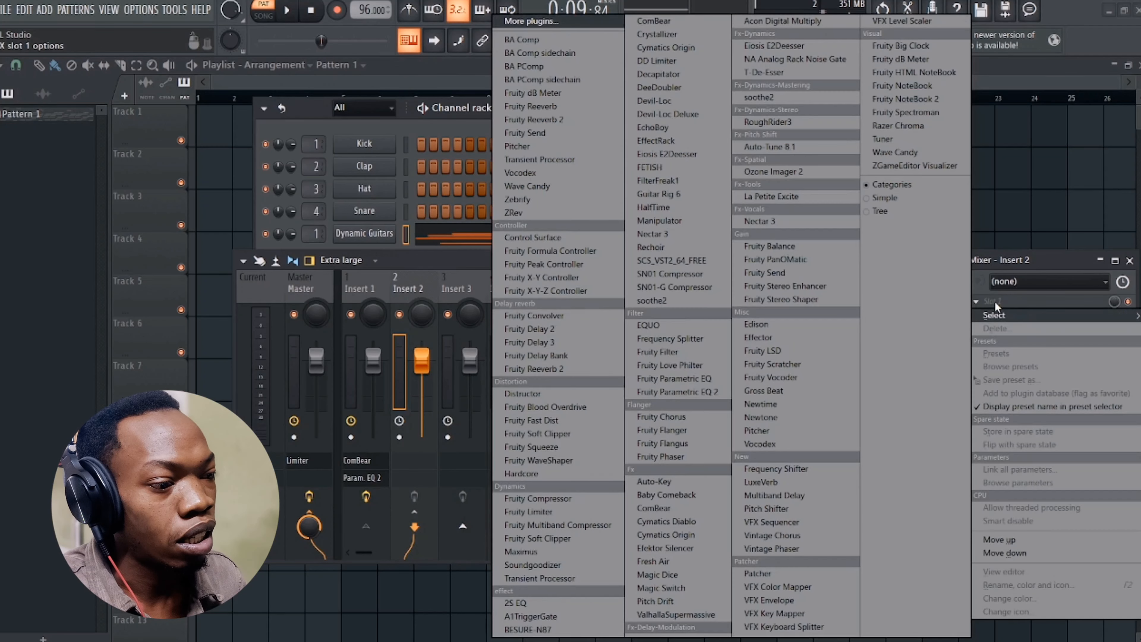
{"action": "left_click", "coordinate": [798, 301]}
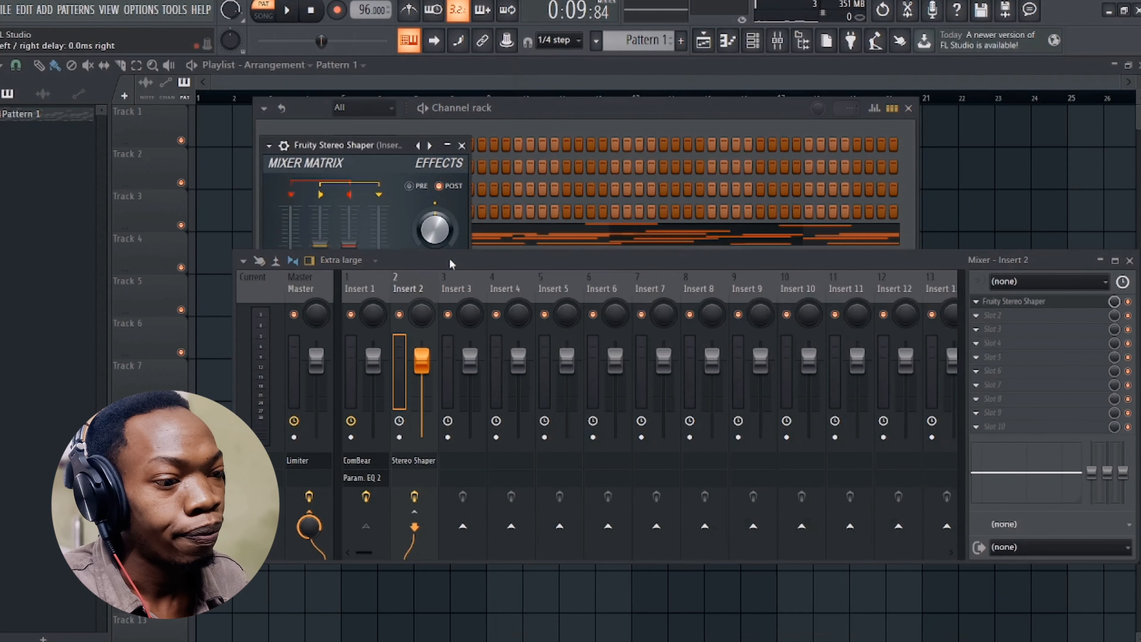
{"action": "left_click_drag", "start_coordinate": [465, 267], "coordinate": [369, 377]}
Preview the guitars through Fruity Stereo Shaper and switch it to the Delay preset.
{"action": "key", "text": "space"}
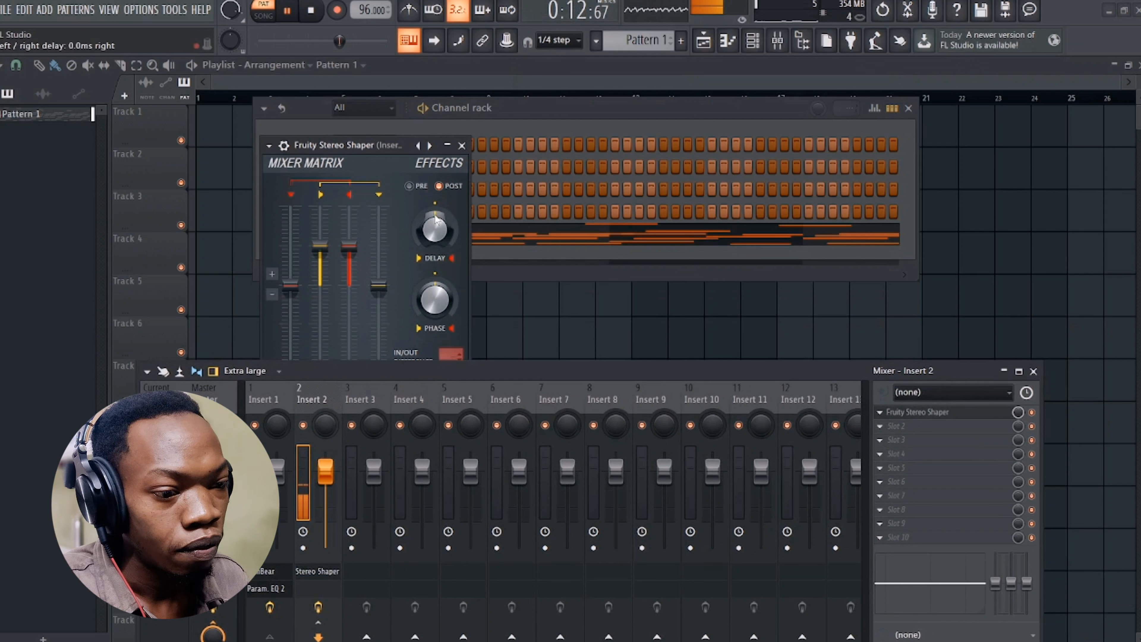
{"action": "left_click", "coordinate": [430, 146]}
{"action": "key", "text": "space"}
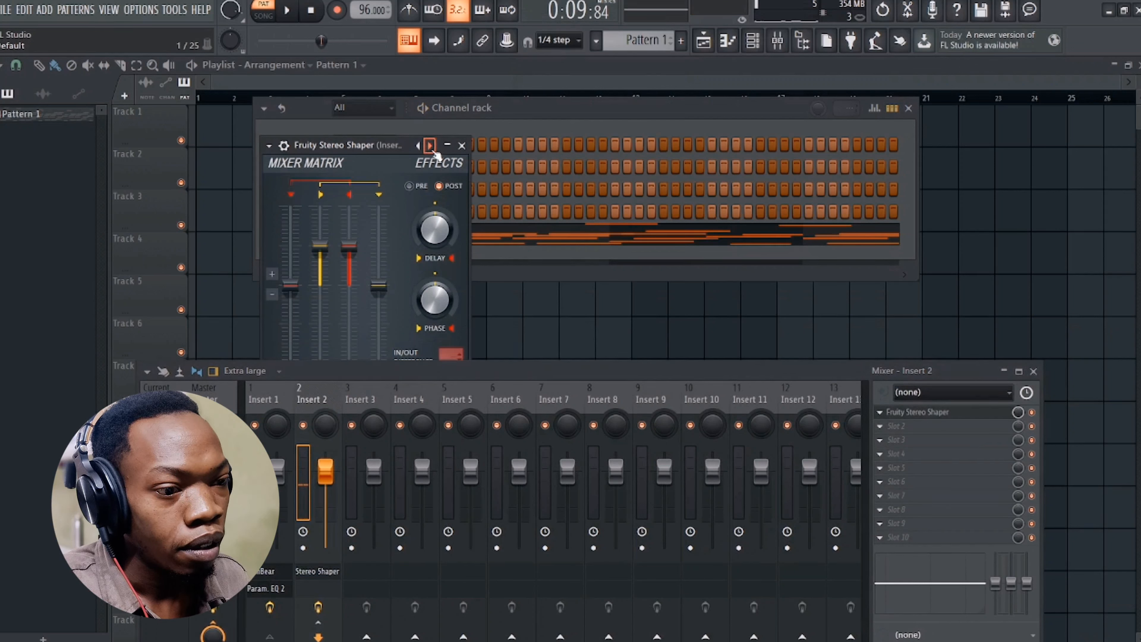
{"action": "left_click", "coordinate": [429, 145]}
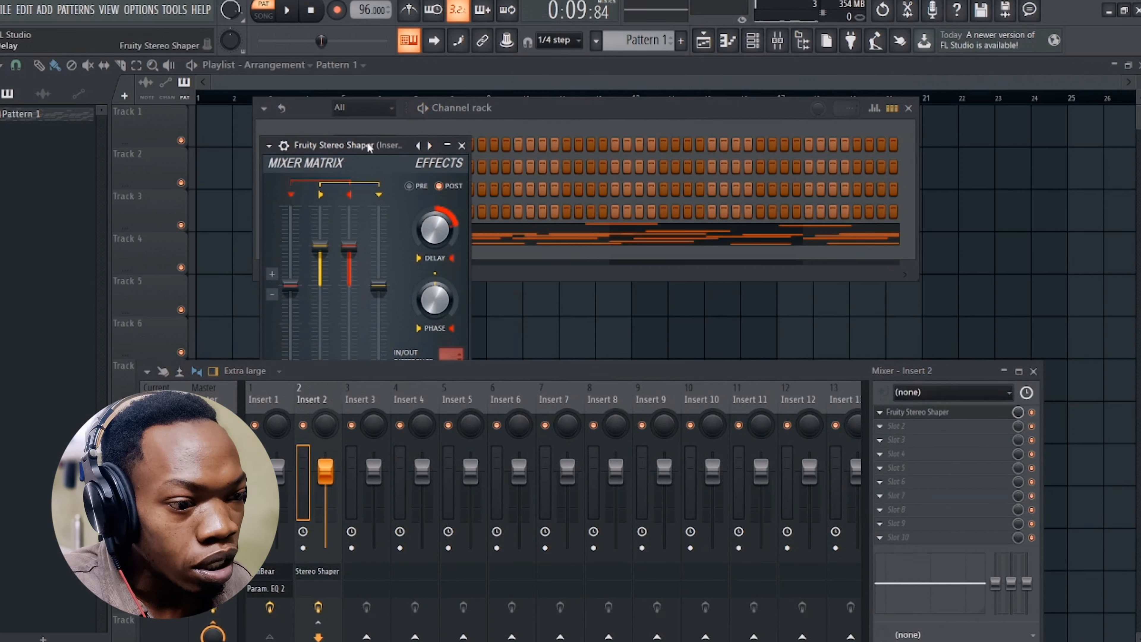
Move the Fruity Stereo Shaper window clear of the mixer and adjust its left/right delay while playing the pattern.
{"action": "left_click_drag", "start_coordinate": [366, 146], "coordinate": [487, 107]}
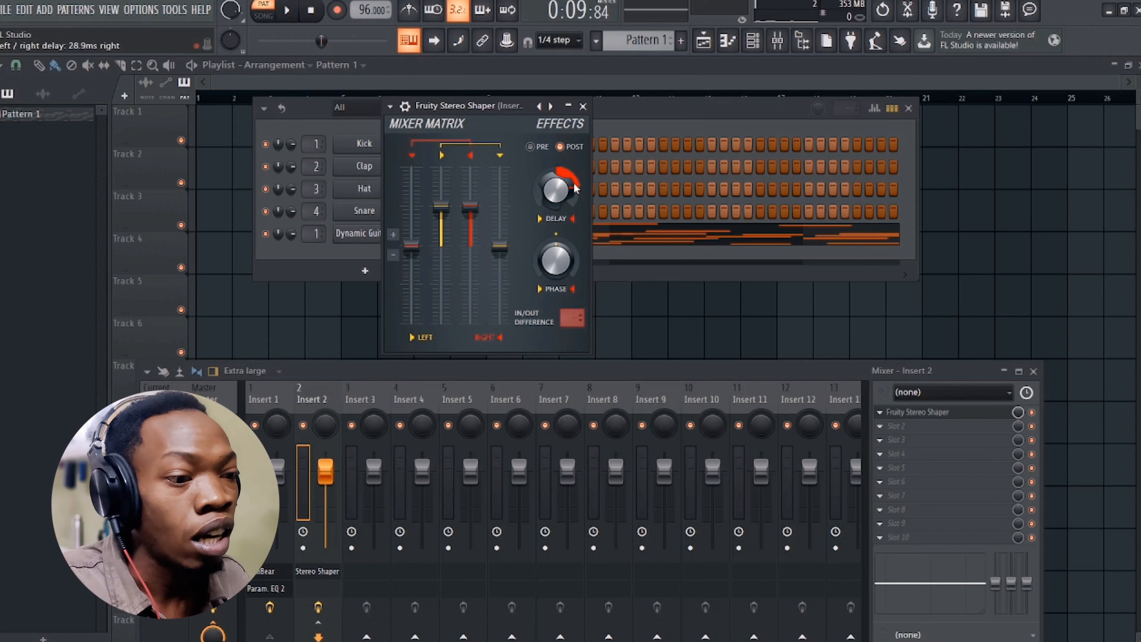
{"action": "key", "text": "space"}
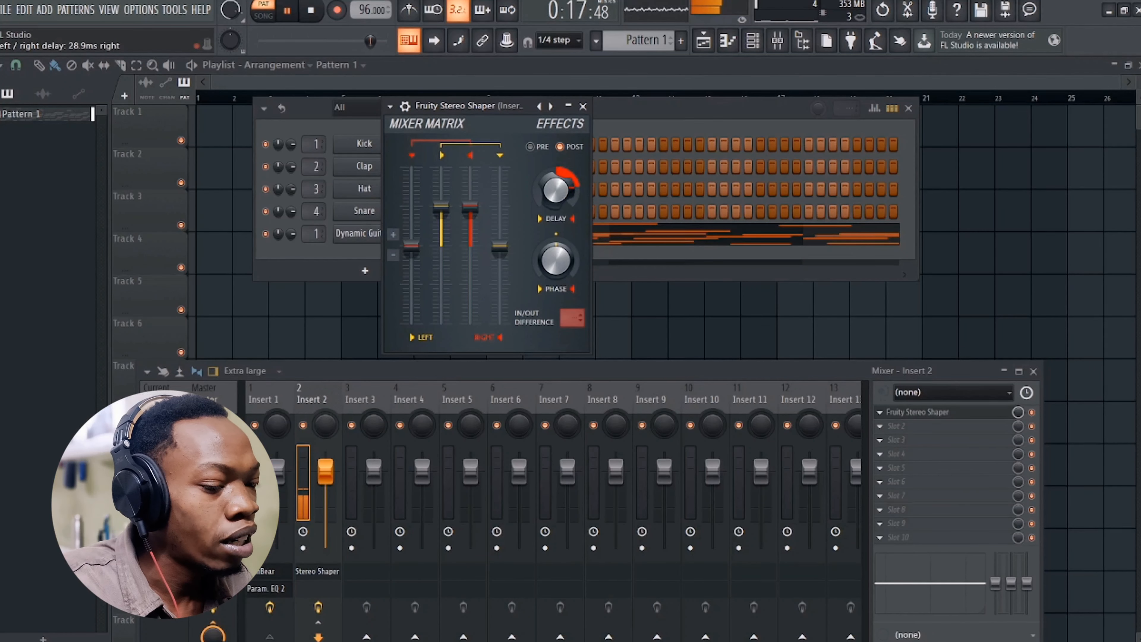
{"action": "left_click_drag", "start_coordinate": [556, 190], "coordinate": [561, 193]}
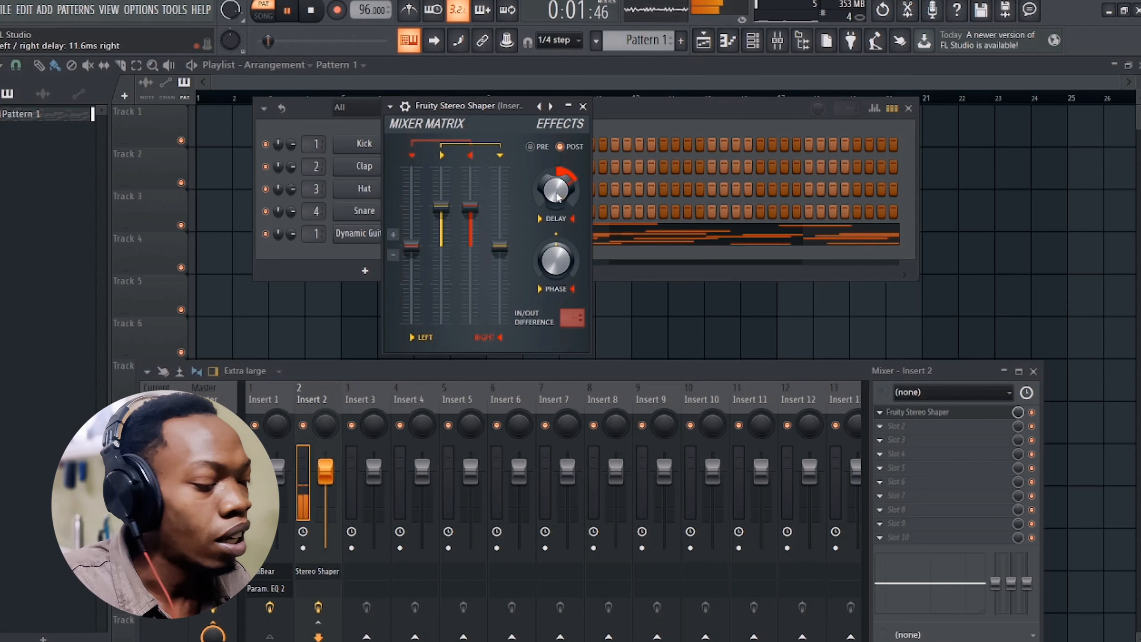
{"action": "left_click_drag", "start_coordinate": [557, 197], "coordinate": [554, 193]}
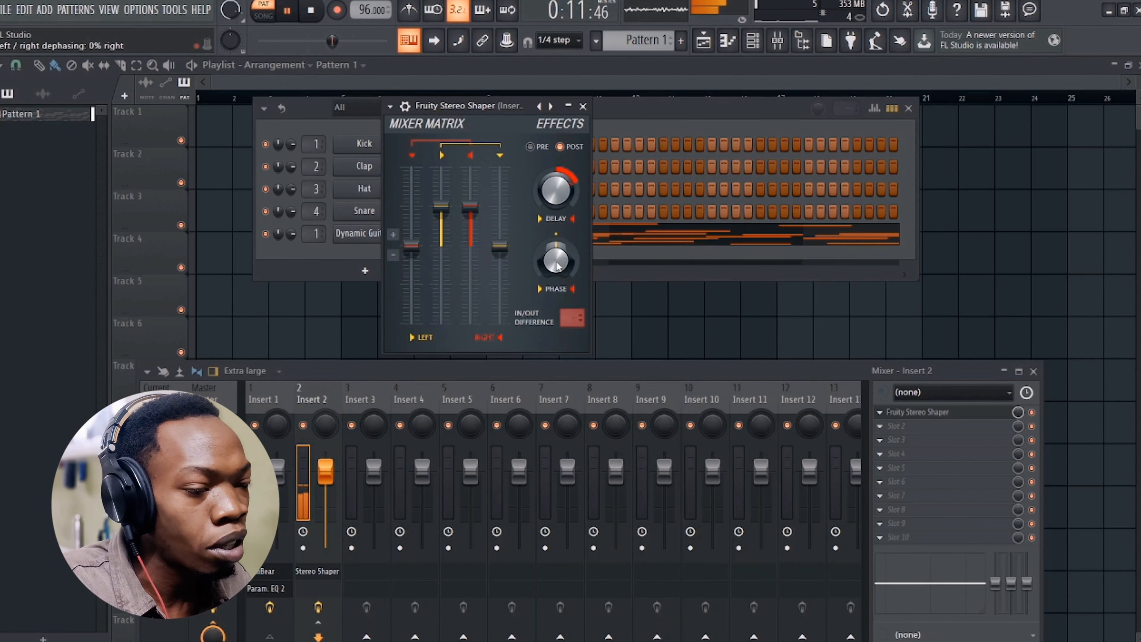
{"action": "key", "text": "space"}
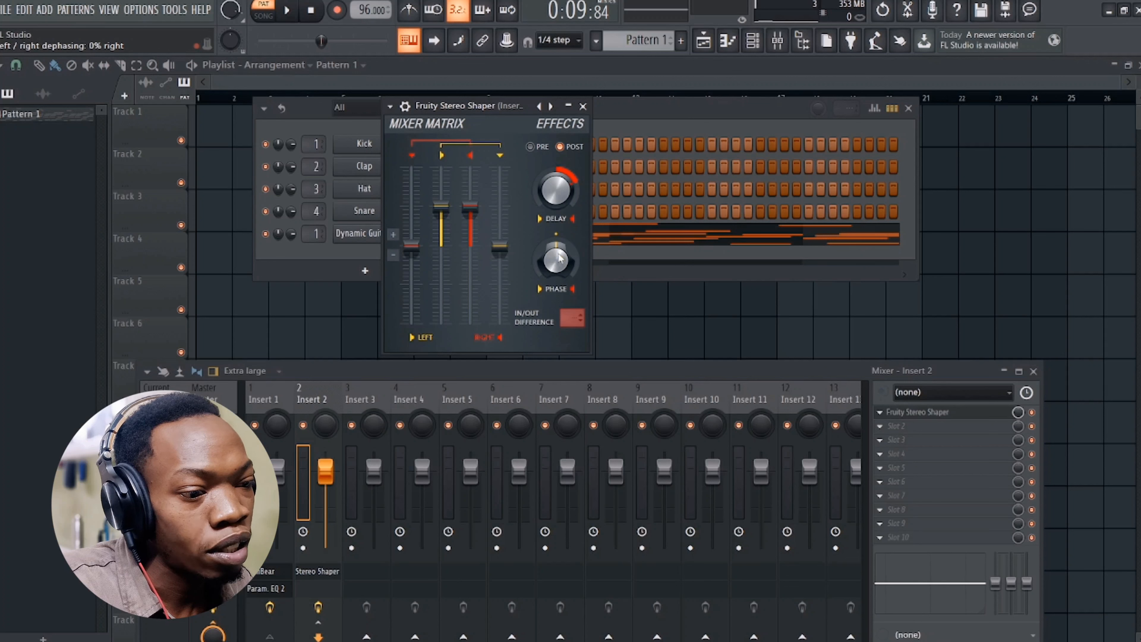
Try a small phase offset, reset it, and shift the Stereo Shaper phase toward the left channel during playback.
{"action": "scroll", "coordinate": [560, 258], "scroll_direction": "down", "scroll_amount": 2}
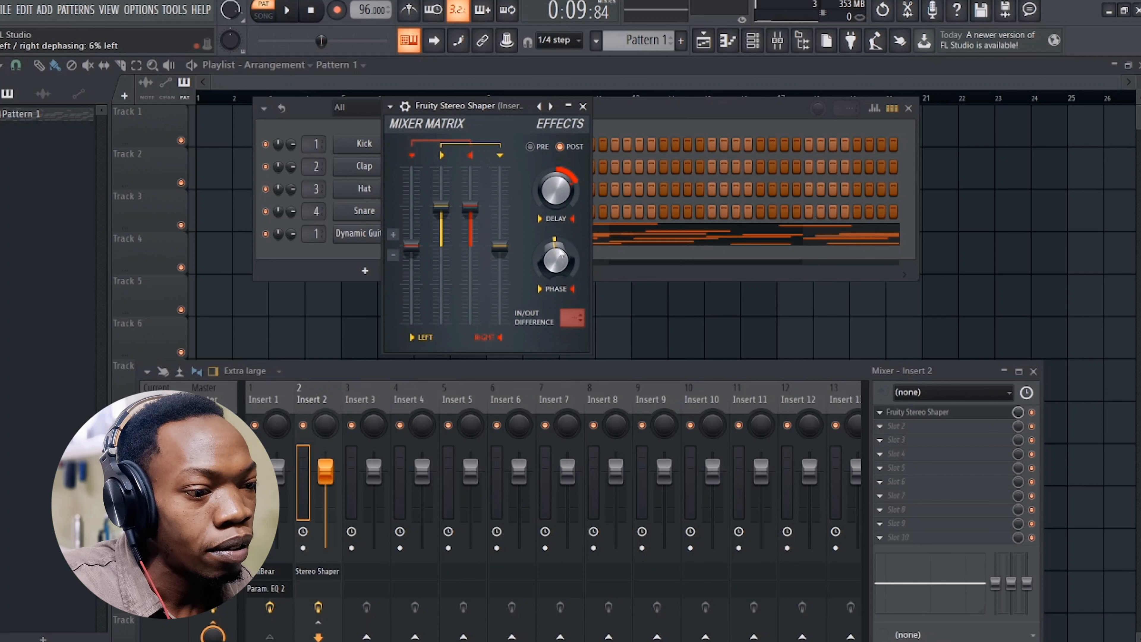
{"action": "right_click", "coordinate": [560, 256]}
{"action": "left_click", "coordinate": [567, 256]}
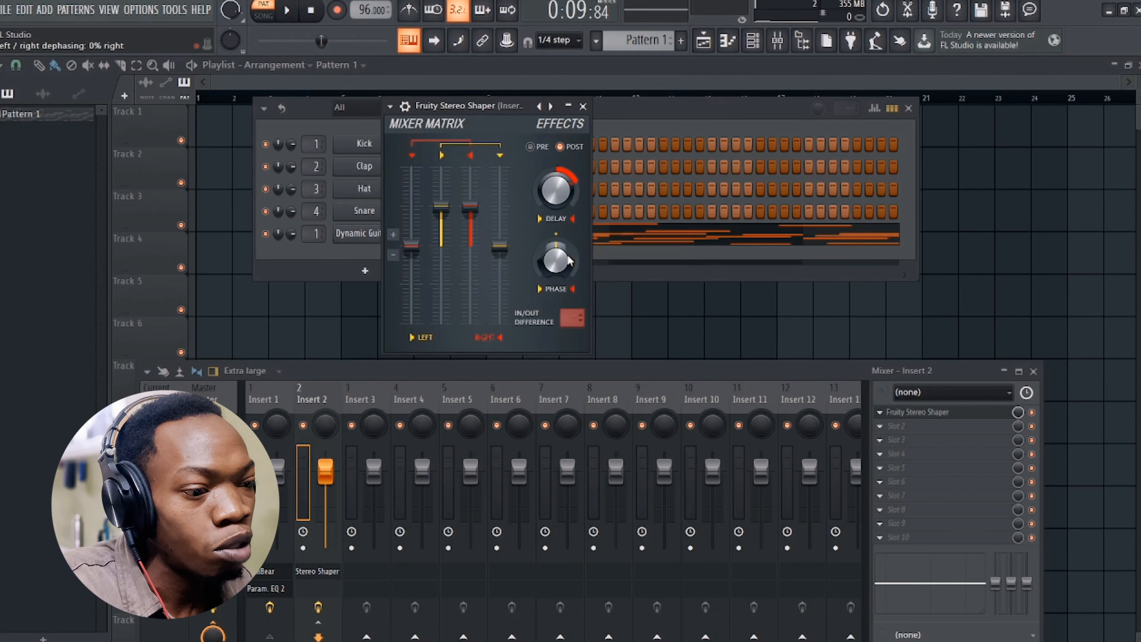
{"action": "key", "text": "space"}
{"action": "left_click_drag", "start_coordinate": [566, 261], "coordinate": [566, 286]}
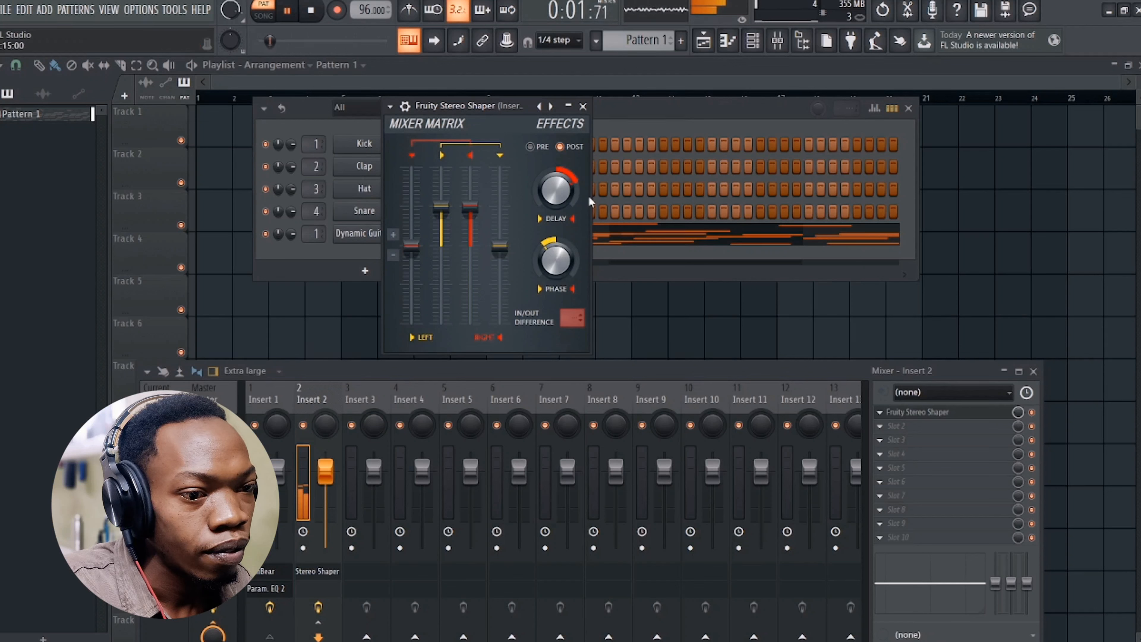
Readjust the Stereo Shaper's left/right delay on the right channel during playback.
{"action": "mouse_move", "coordinate": [574, 201]}
{"action": "left_mouse_down"}
{"action": "mouse_move", "coordinate": [574, 184]}
{"action": "mouse_move", "coordinate": [562, 186]}
{"action": "left_mouse_up"}
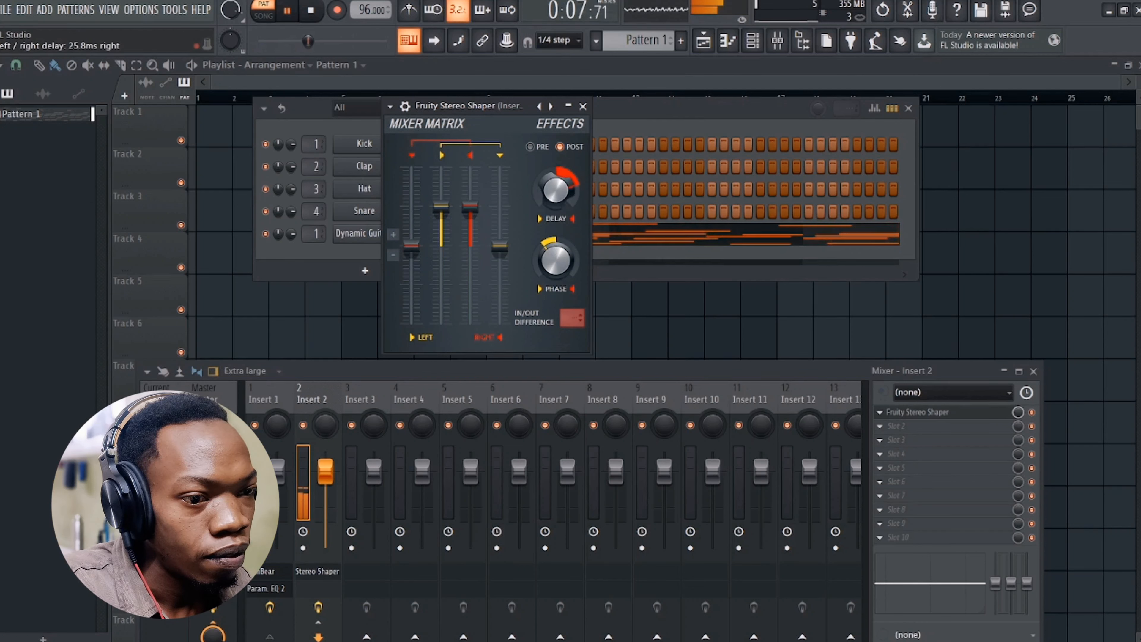
{"action": "right_click", "coordinate": [564, 201]}
{"action": "left_click", "coordinate": [556, 224]}
Fine-tune the Stereo Shaper's left dephasing amount by ear, and close the plugin.
{"action": "left_click_drag", "start_coordinate": [557, 263], "coordinate": [557, 276]}
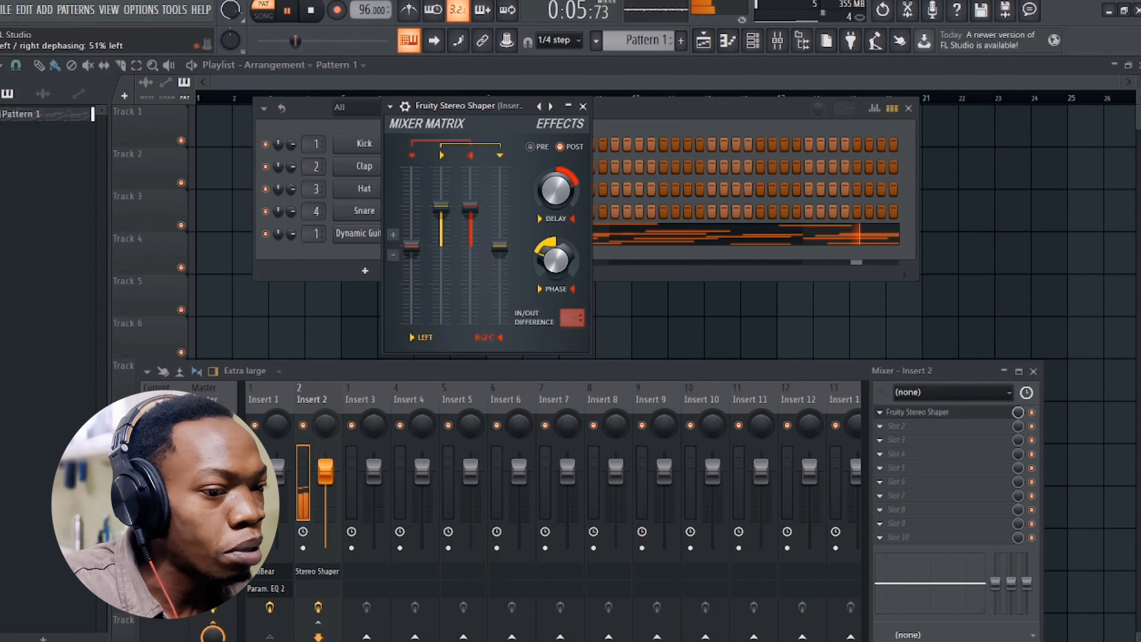
{"action": "left_click_drag", "start_coordinate": [557, 275], "coordinate": [545, 250]}
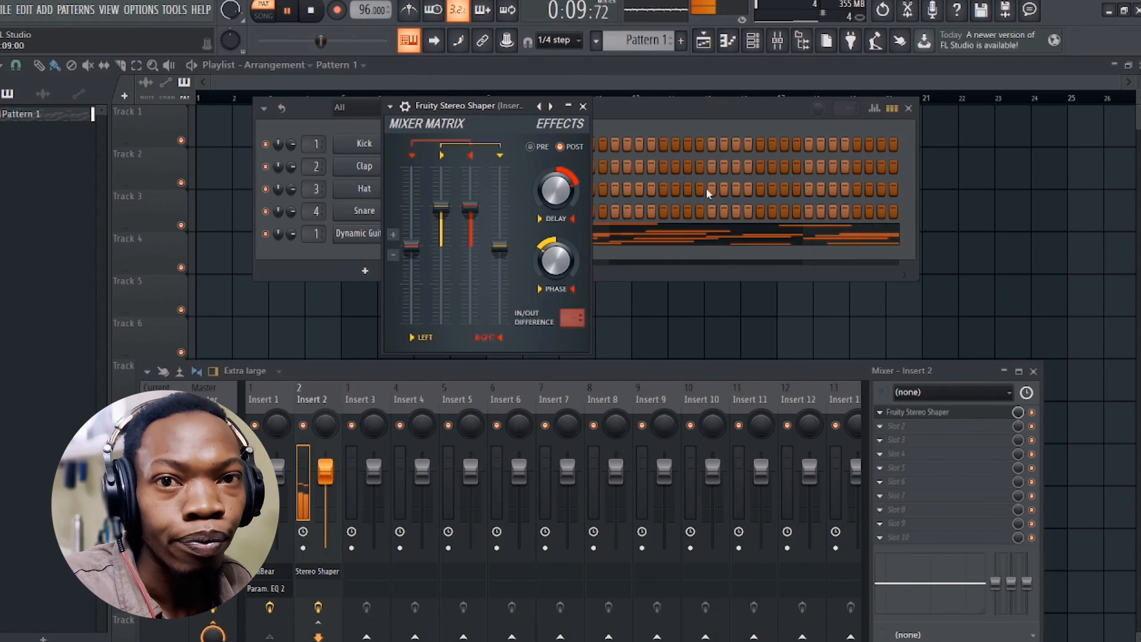
{"action": "left_click_drag", "start_coordinate": [558, 274], "coordinate": [558, 269]}
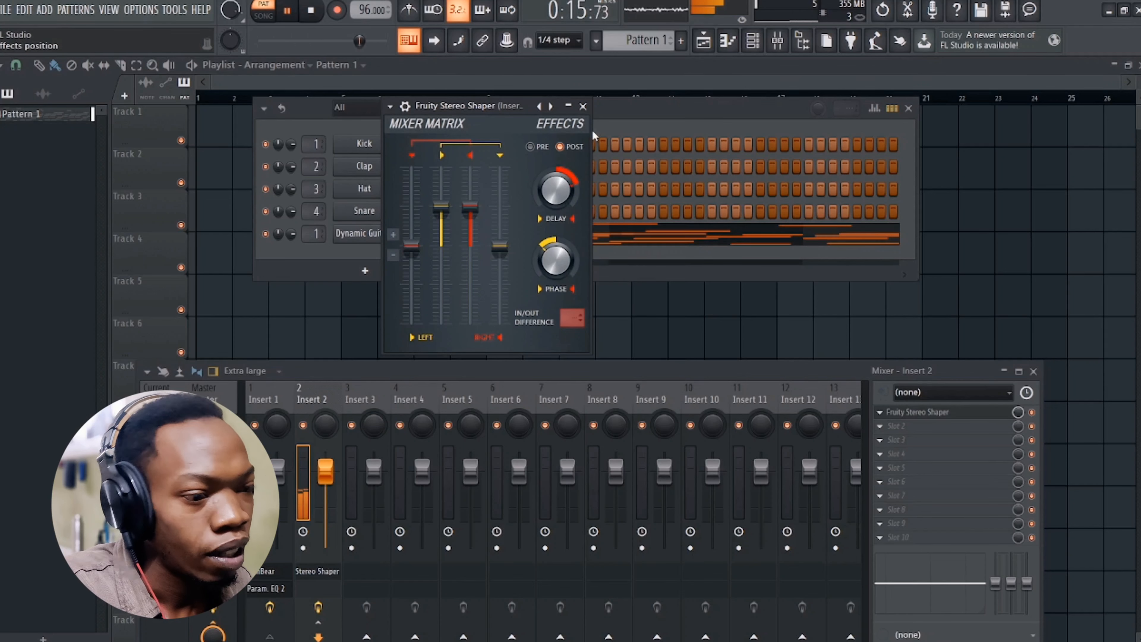
{"action": "left_click", "coordinate": [582, 106]}
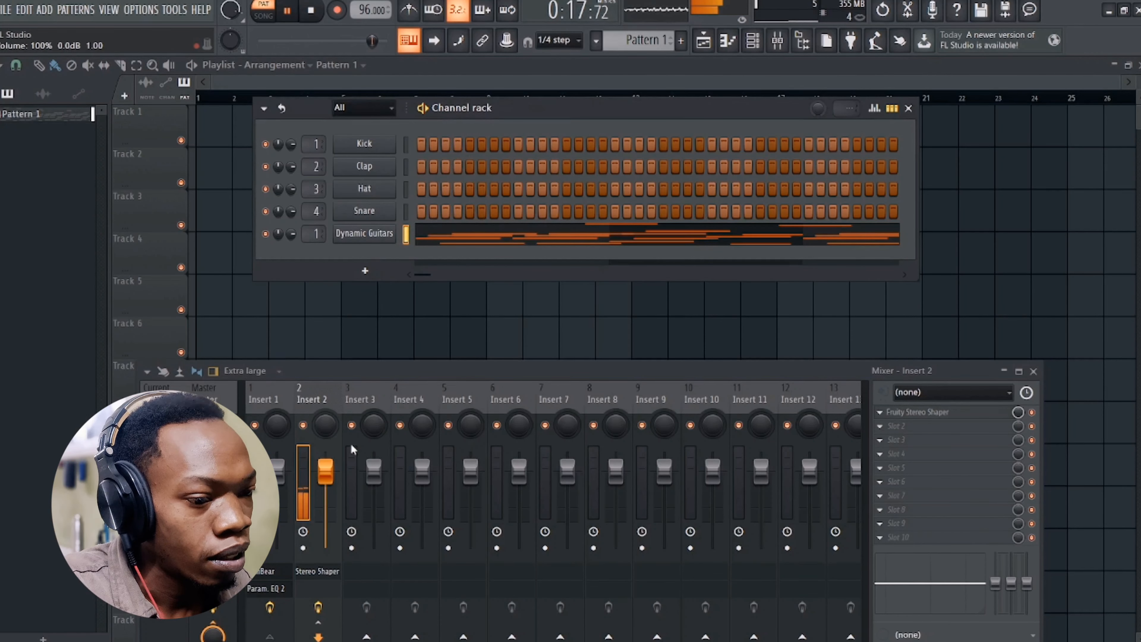
Load Vintage Chorus in the second effect slot of mixer Insert 2.
{"action": "left_click", "coordinate": [907, 427]}
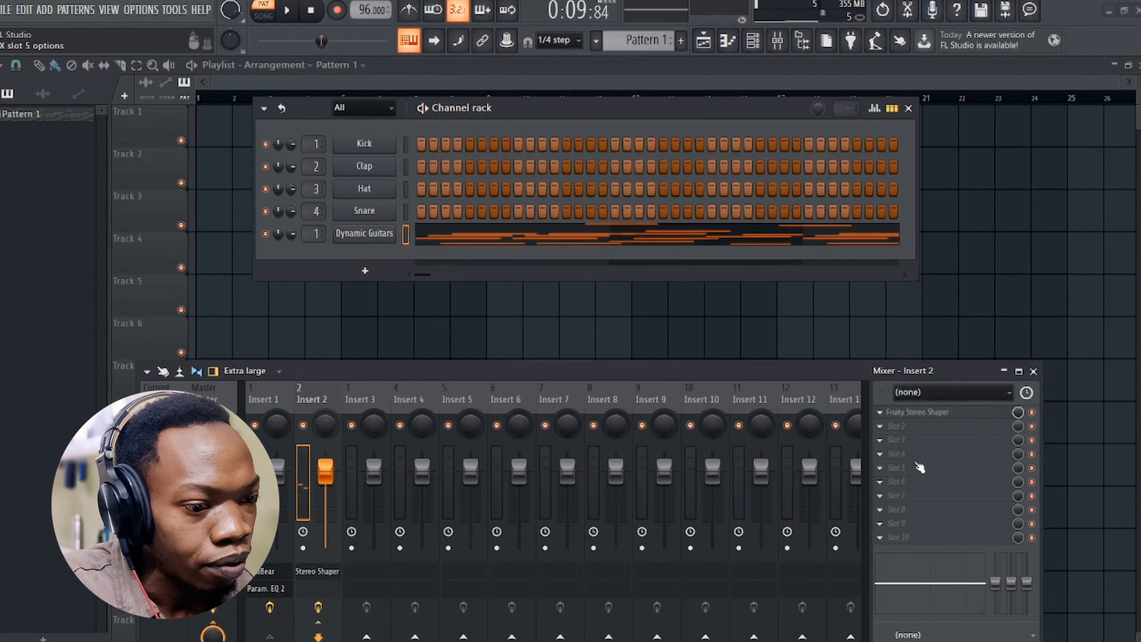
{"action": "left_click", "coordinate": [911, 425]}
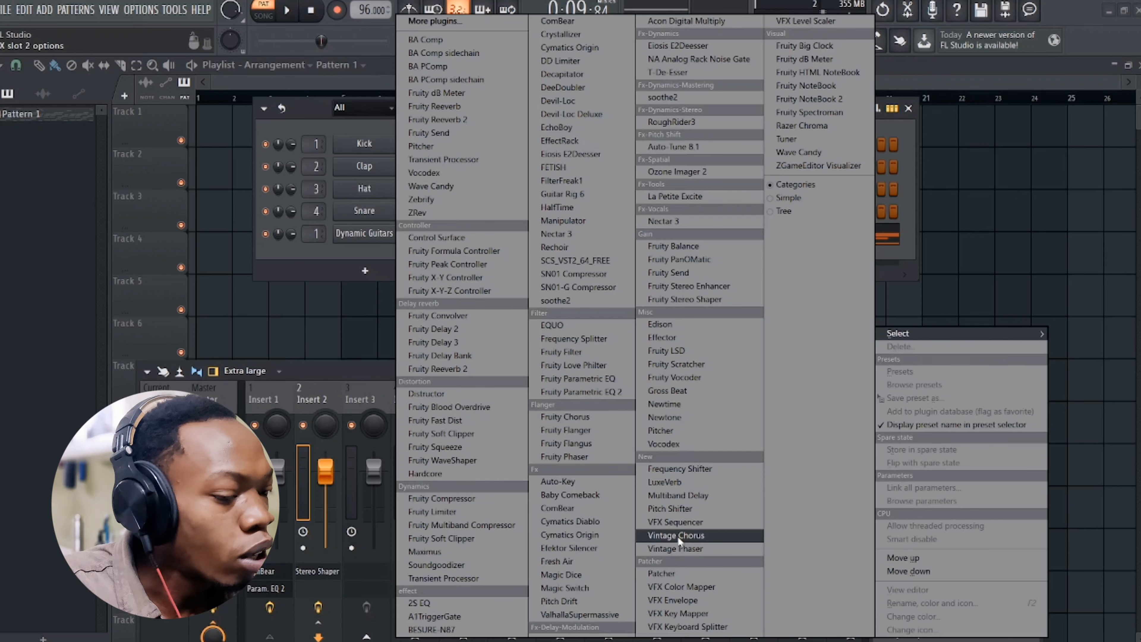
{"action": "left_click", "coordinate": [692, 534]}
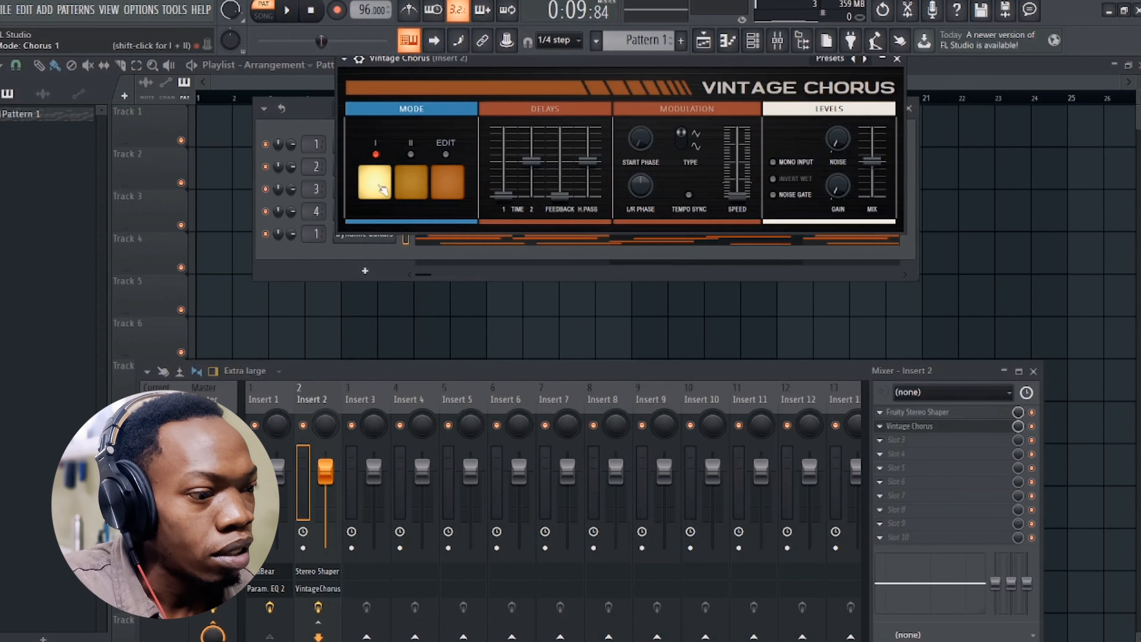
Switch Vintage Chorus to mode II, start playback to hear it, and close the plugin.
{"action": "left_click", "coordinate": [411, 182]}
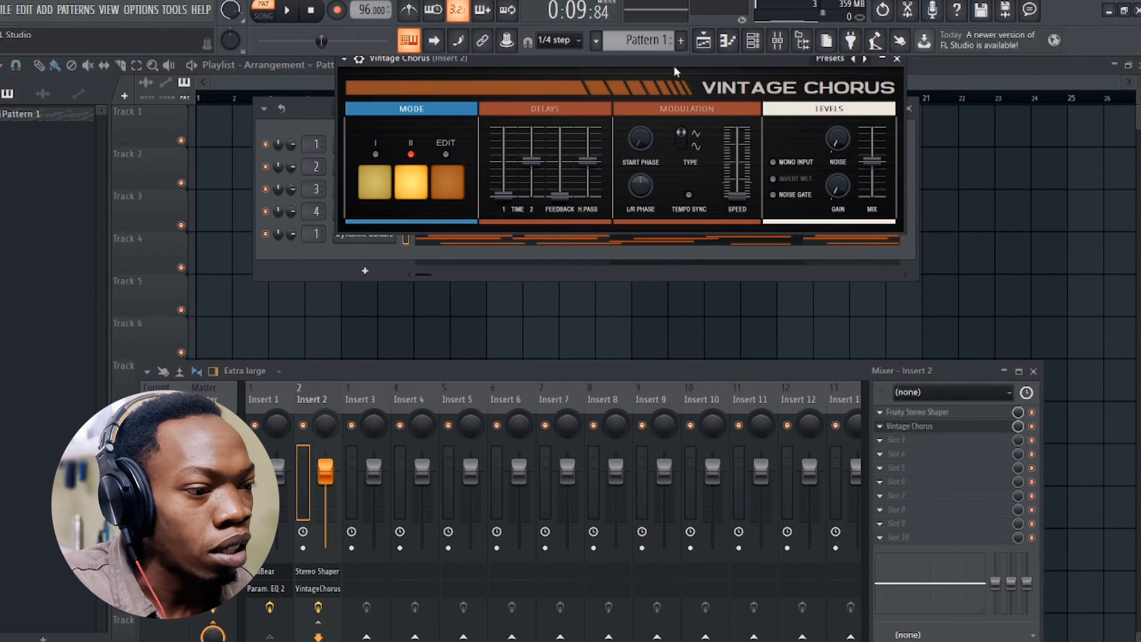
{"action": "left_click_drag", "start_coordinate": [679, 57], "coordinate": [680, 143]}
{"action": "key", "text": "space"}
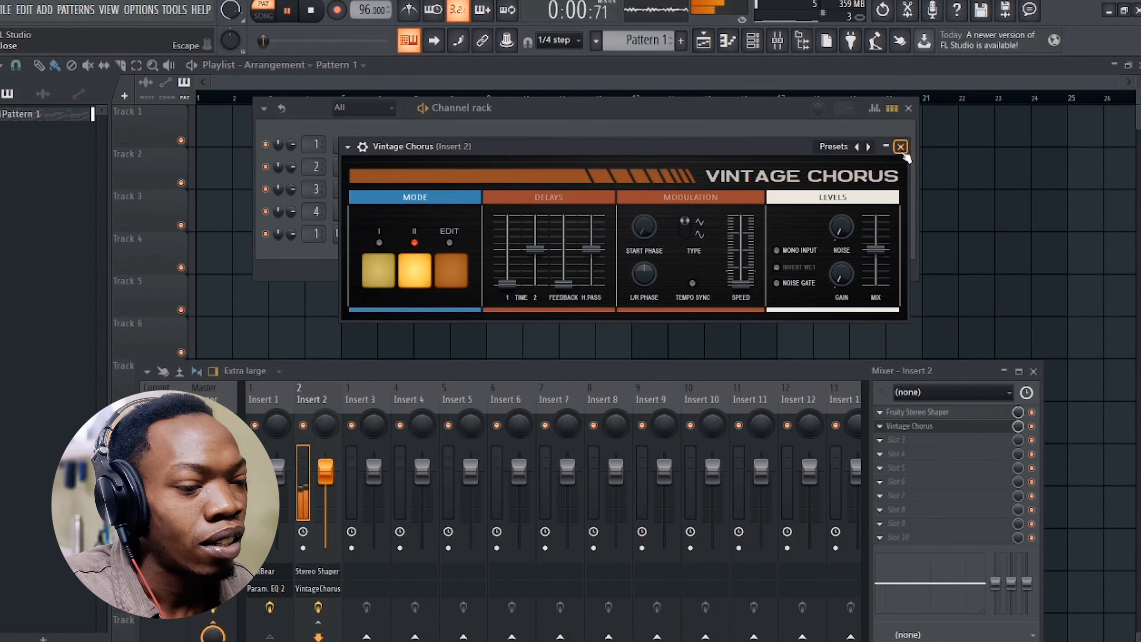
{"action": "left_click", "coordinate": [900, 146]}
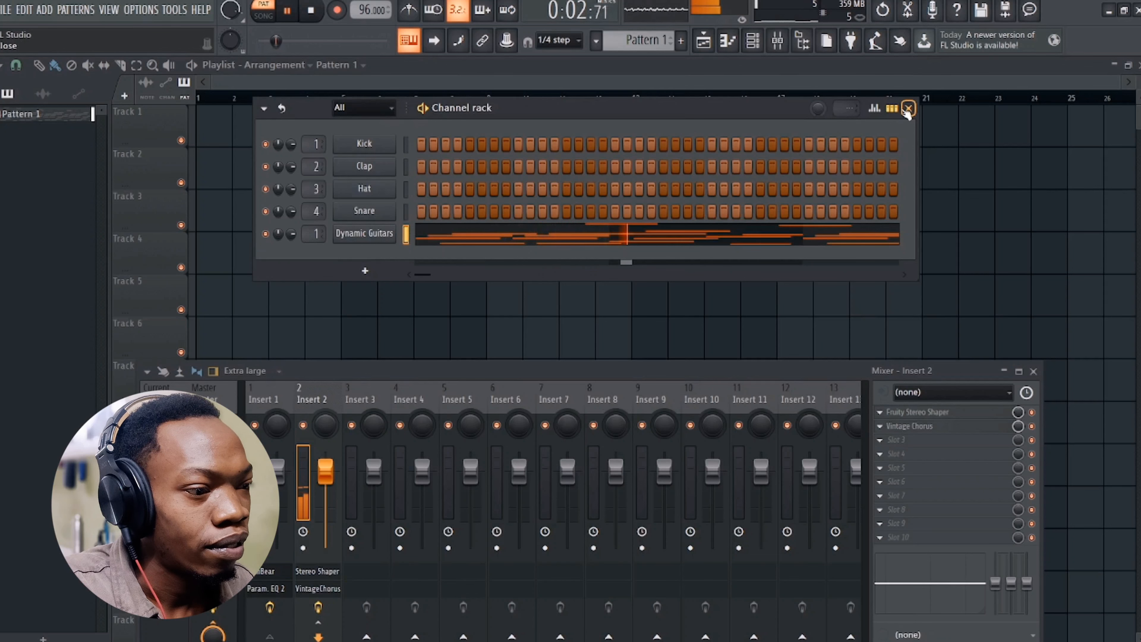
Lower the Insert 2 volume to -5.5 dB while the pattern plays.
{"action": "scroll", "coordinate": [329, 489], "scroll_direction": "down", "scroll_amount": 5}
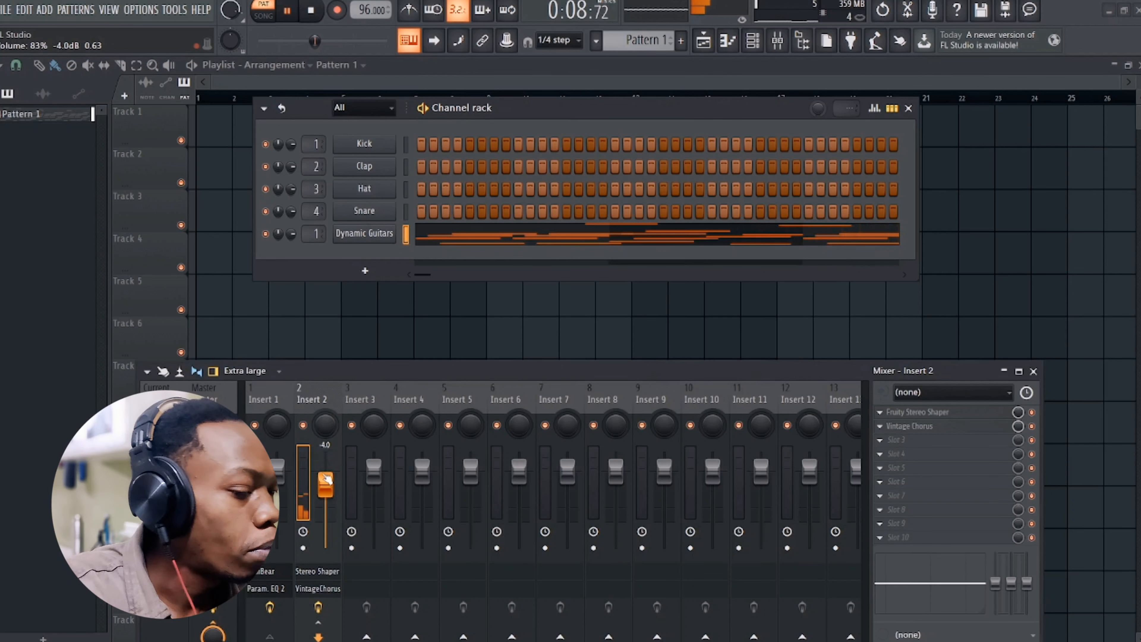
{"action": "scroll", "coordinate": [329, 488], "scroll_direction": "down", "scroll_amount": 1}
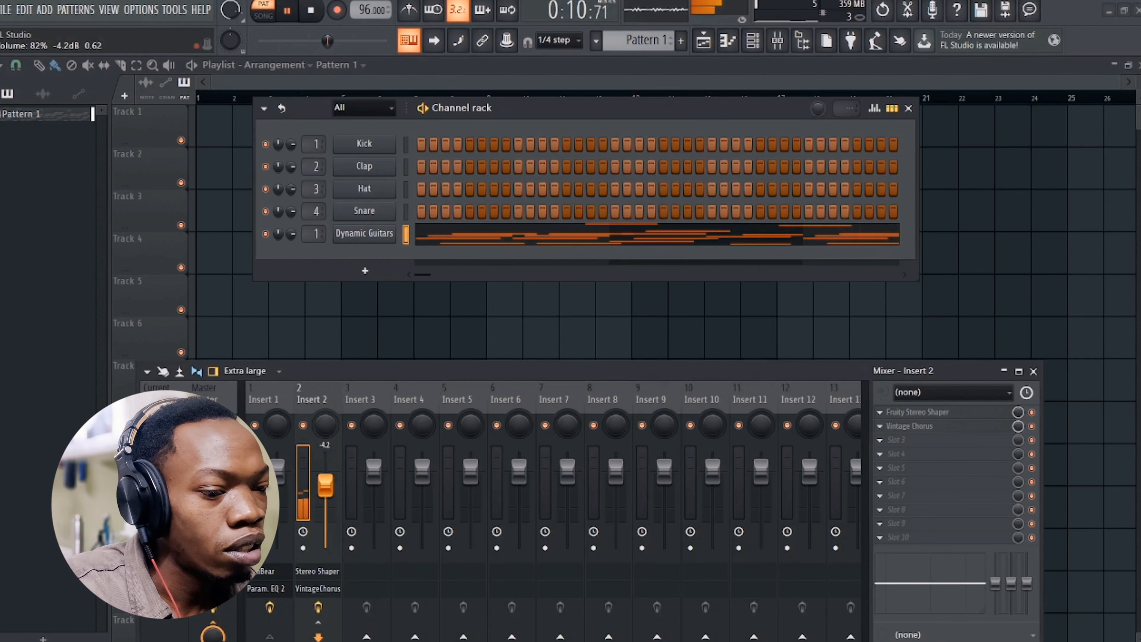
{"action": "scroll", "coordinate": [325, 487], "scroll_direction": "down", "scroll_amount": 1}
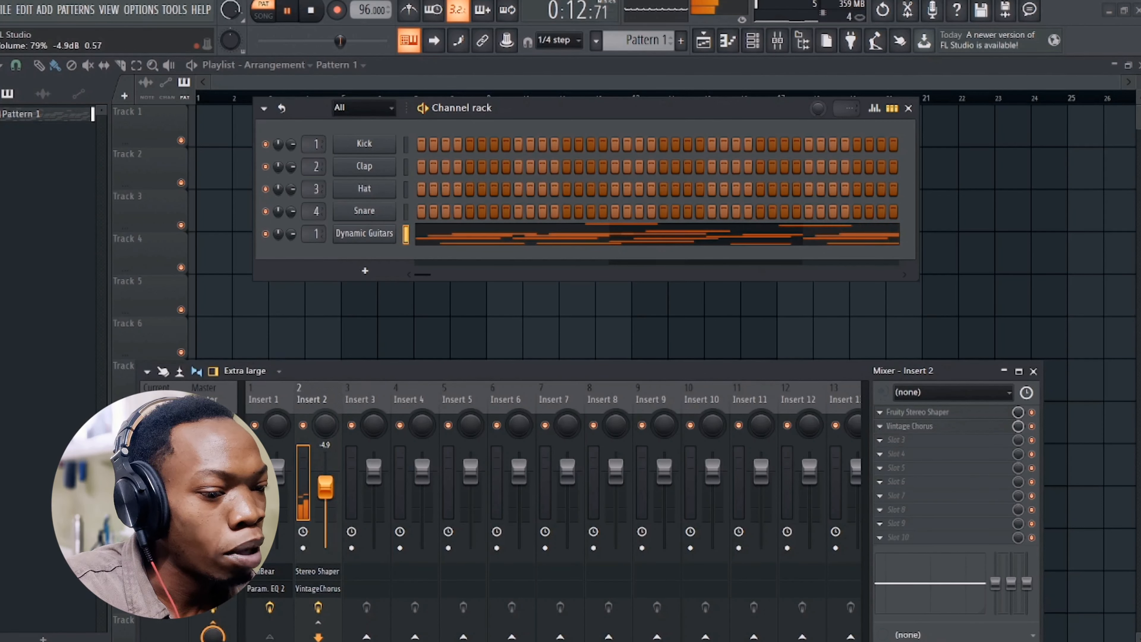
{"action": "scroll", "coordinate": [327, 489], "scroll_direction": "down", "scroll_amount": 2}
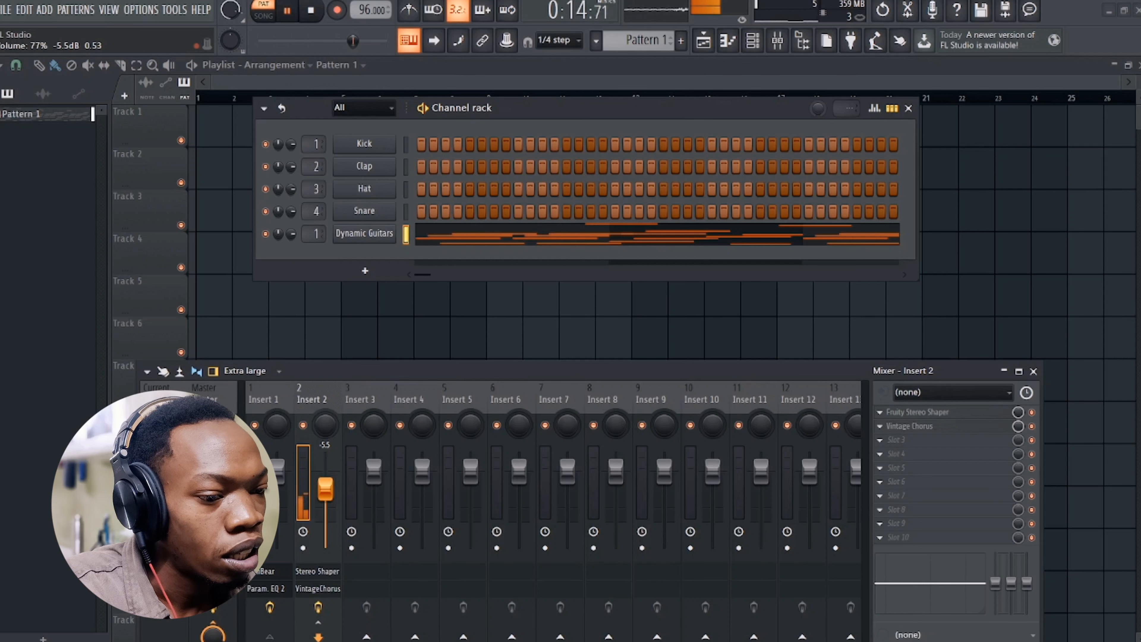
Select mixer Insert 1, stop playback, and load Fruity Reeverb 2 in its third effect slot.
{"action": "left_click", "coordinate": [274, 393]}
{"action": "left_click_drag", "start_coordinate": [407, 376], "coordinate": [421, 255]}
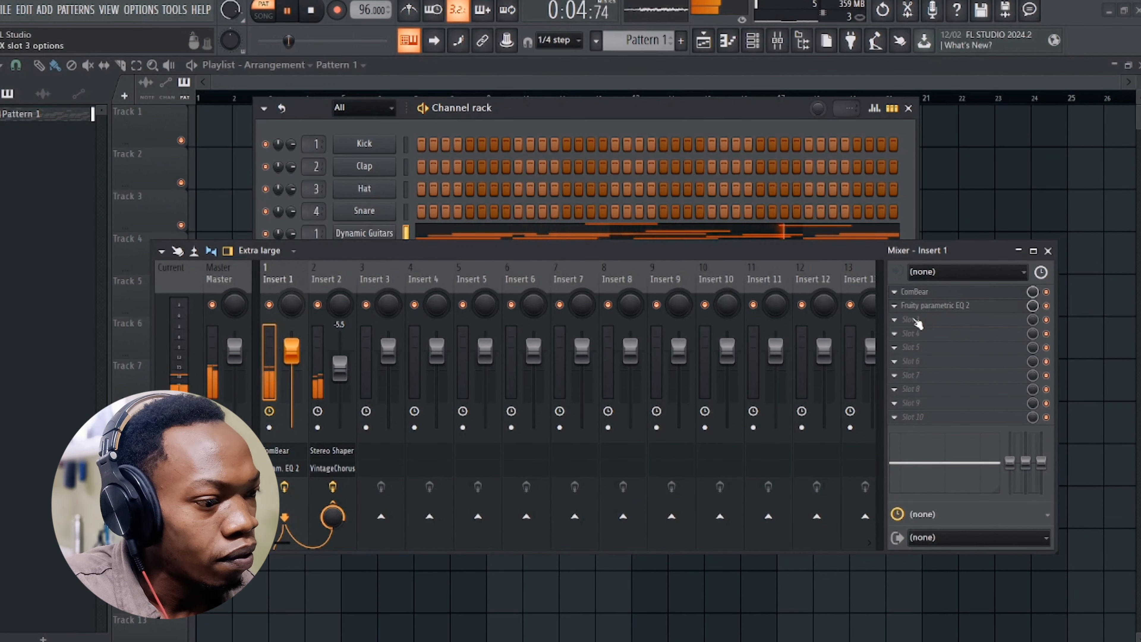
{"action": "left_click", "coordinate": [903, 320]}
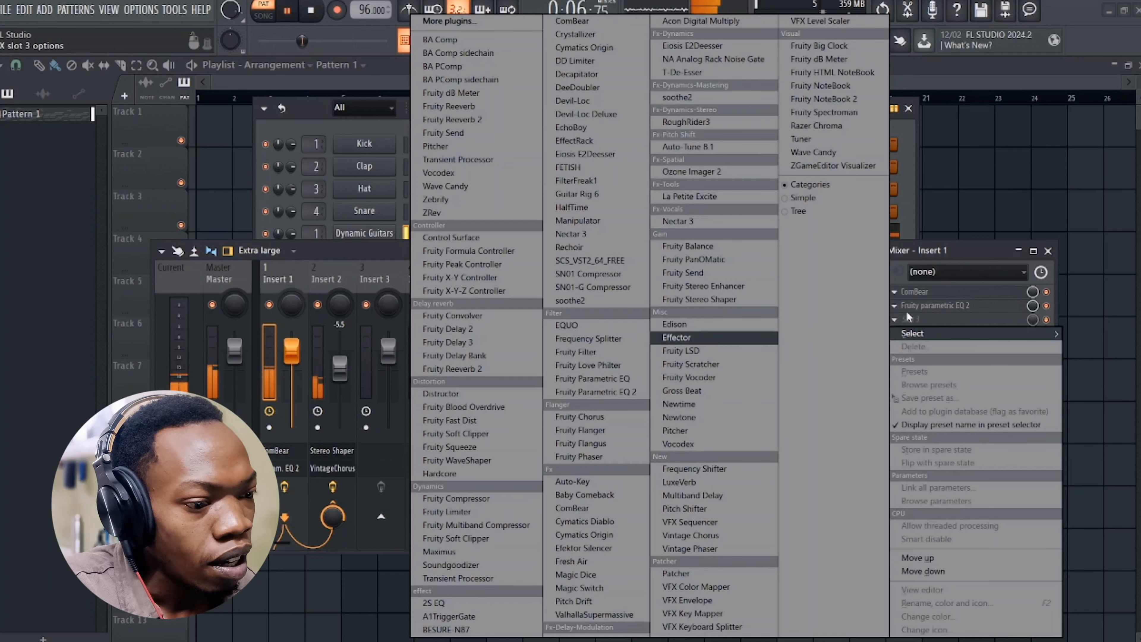
{"action": "left_click", "coordinate": [943, 319]}
{"action": "left_click", "coordinate": [943, 320]}
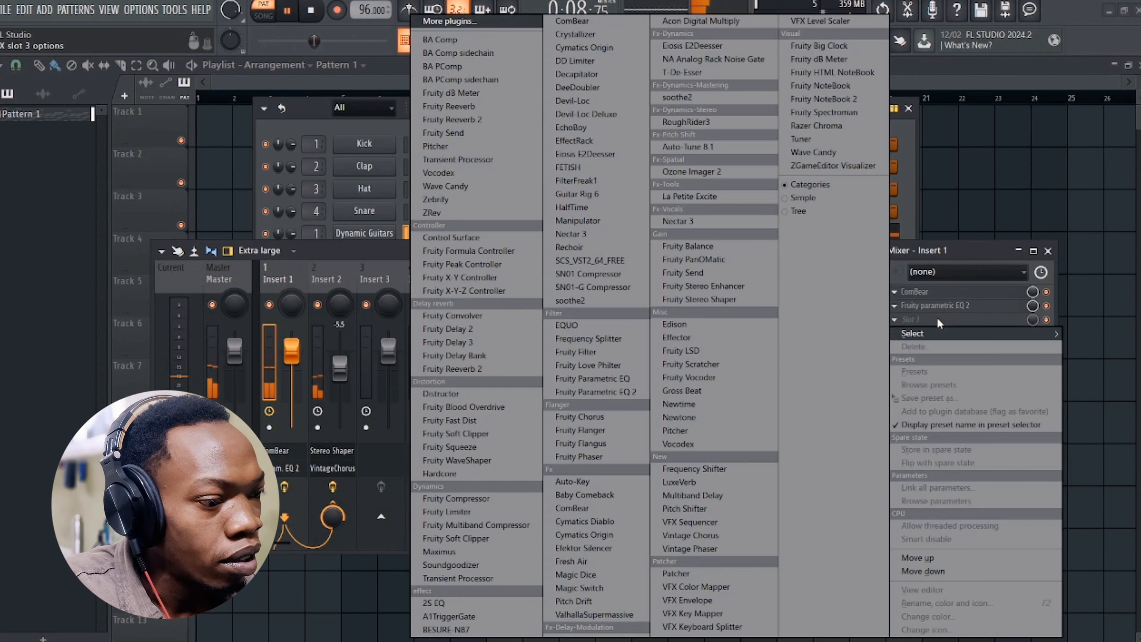
{"action": "left_click", "coordinate": [943, 320]}
{"action": "key", "text": "space"}
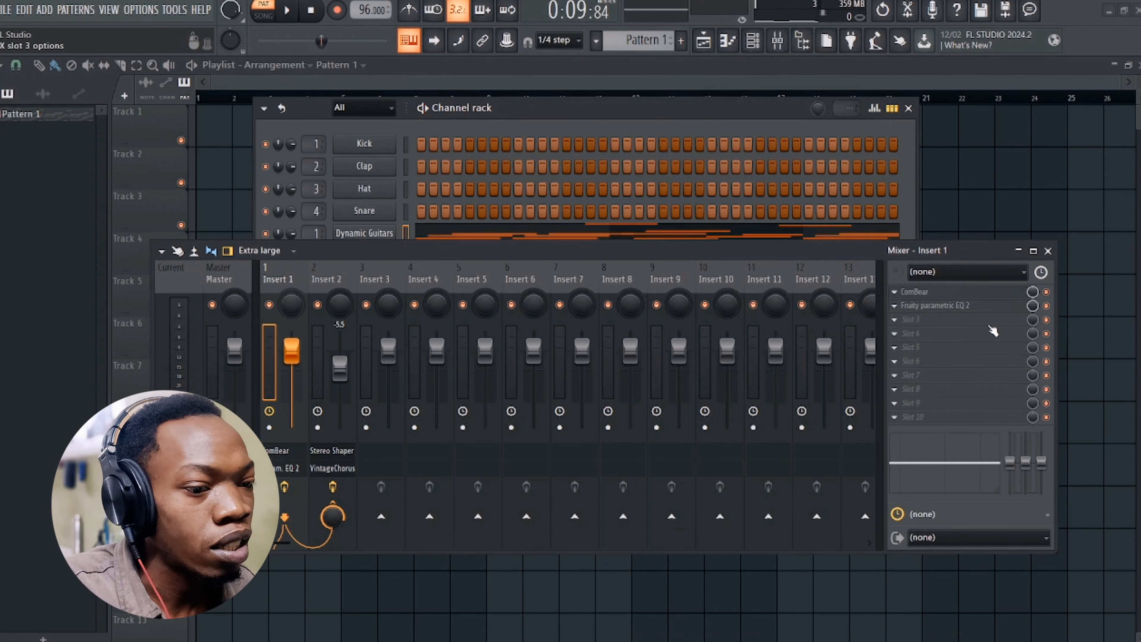
{"action": "left_click", "coordinate": [927, 323]}
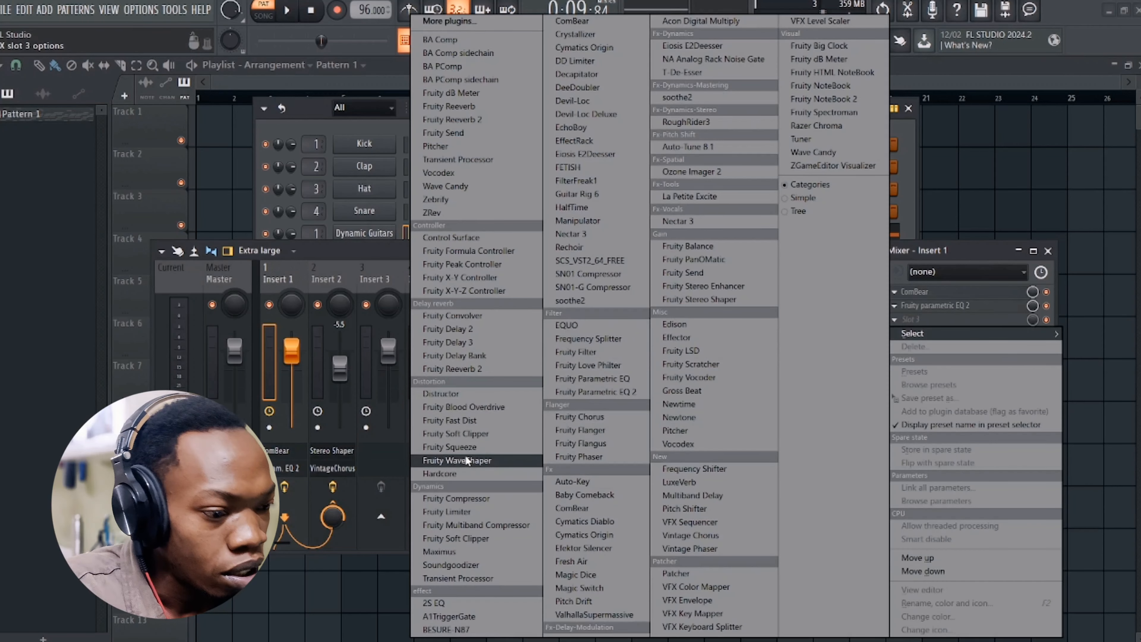
{"action": "left_click", "coordinate": [452, 368]}
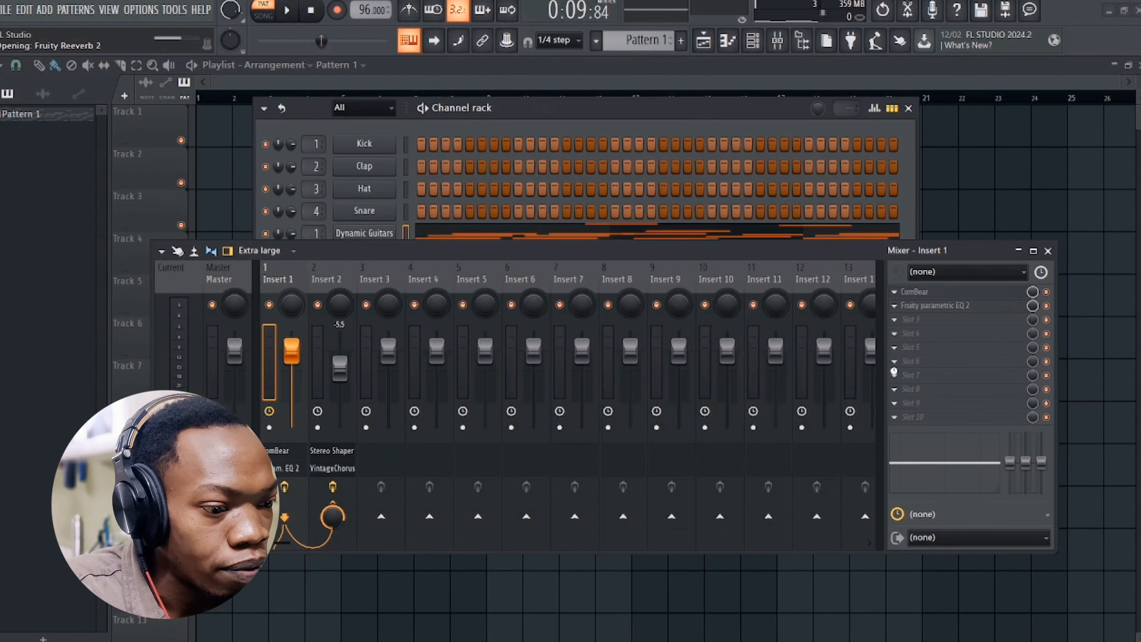
Play the pattern, arrange the mixer and Fruity Reeverb 2 windows, and lower the reverb's wet level slightly.
{"action": "key", "text": "space"}
{"action": "left_click_drag", "start_coordinate": [362, 256], "coordinate": [331, 302]}
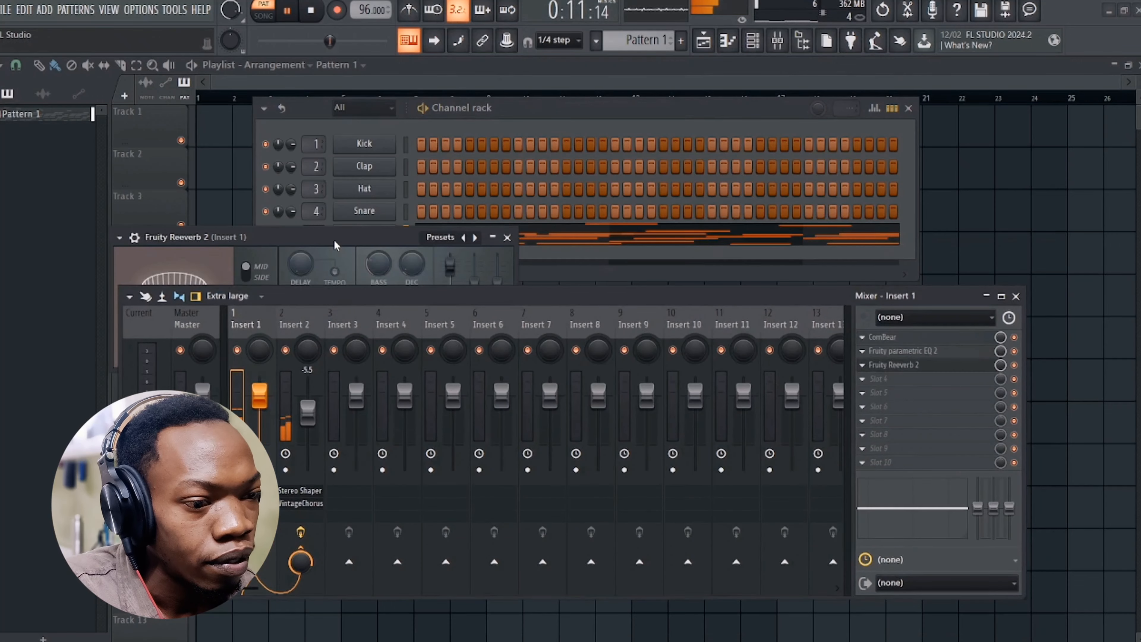
{"action": "left_click_drag", "start_coordinate": [336, 240], "coordinate": [602, 117]}
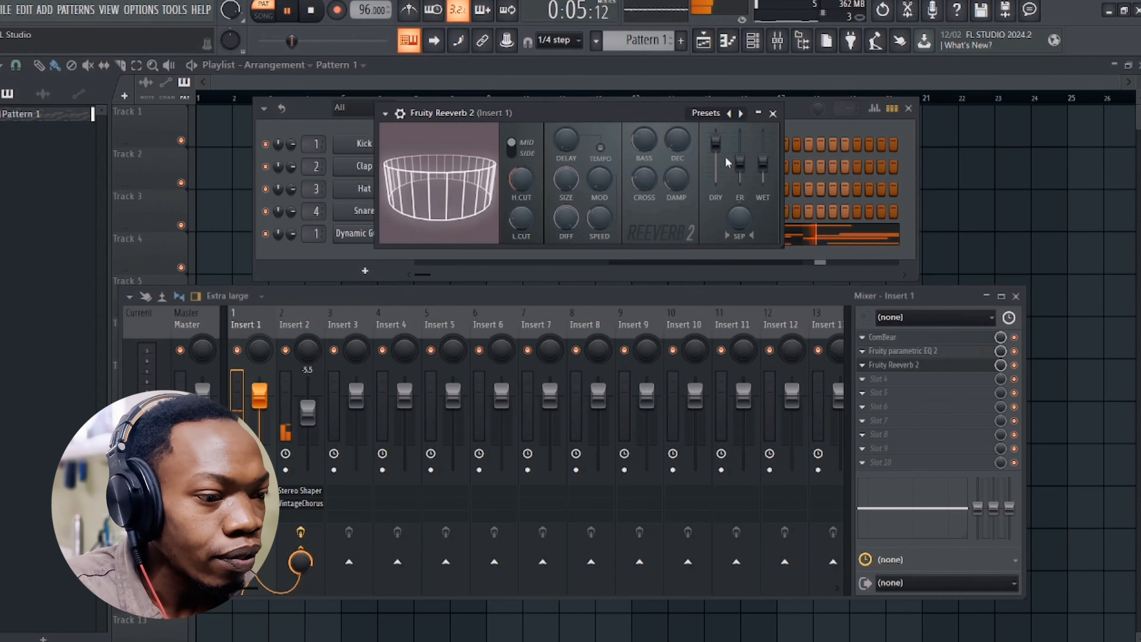
{"action": "left_click_drag", "start_coordinate": [763, 166], "coordinate": [762, 170]}
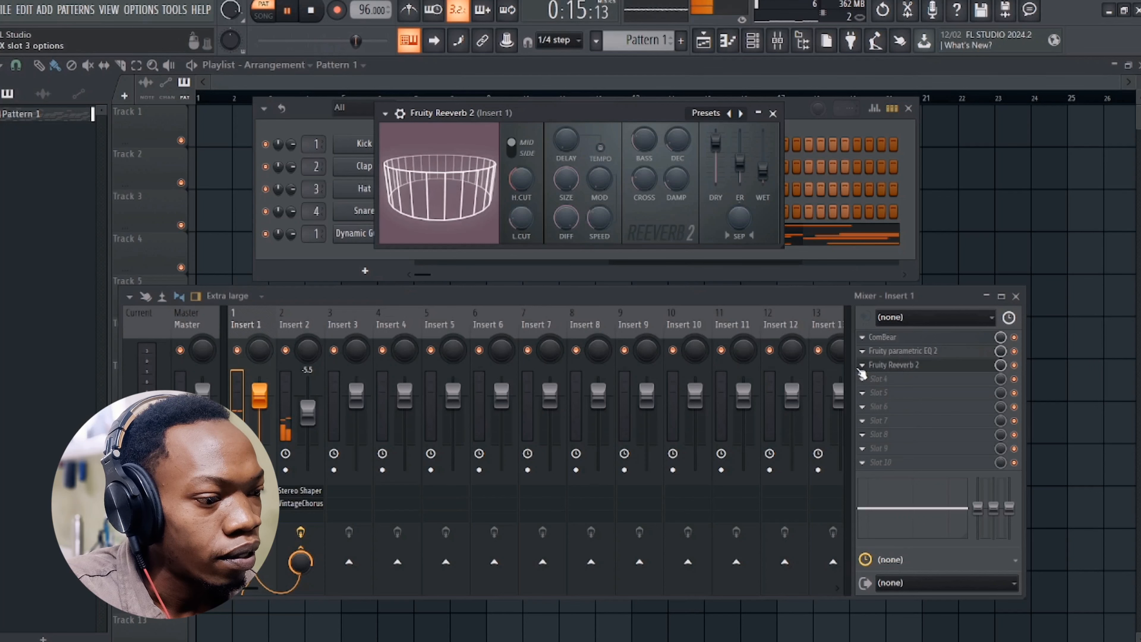
Move Fruity Reeverb 2 above Fruity Parametric EQ 2 on Insert 1, open the equalizer, and play the pattern.
{"action": "left_click_drag", "start_coordinate": [880, 366], "coordinate": [892, 354]}
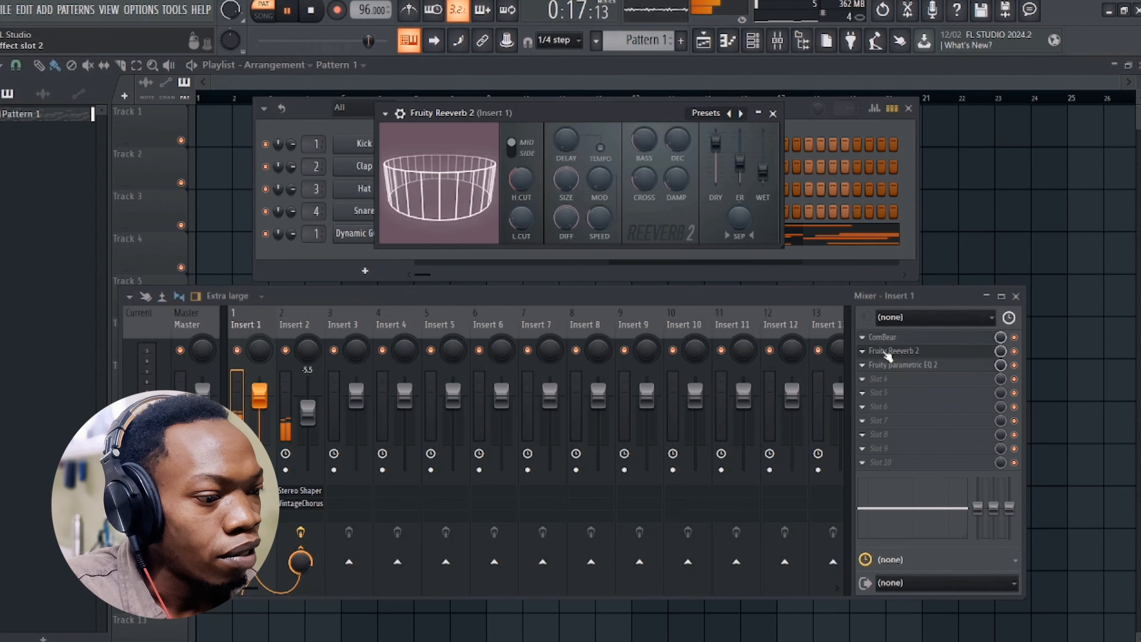
{"action": "left_click", "coordinate": [911, 368]}
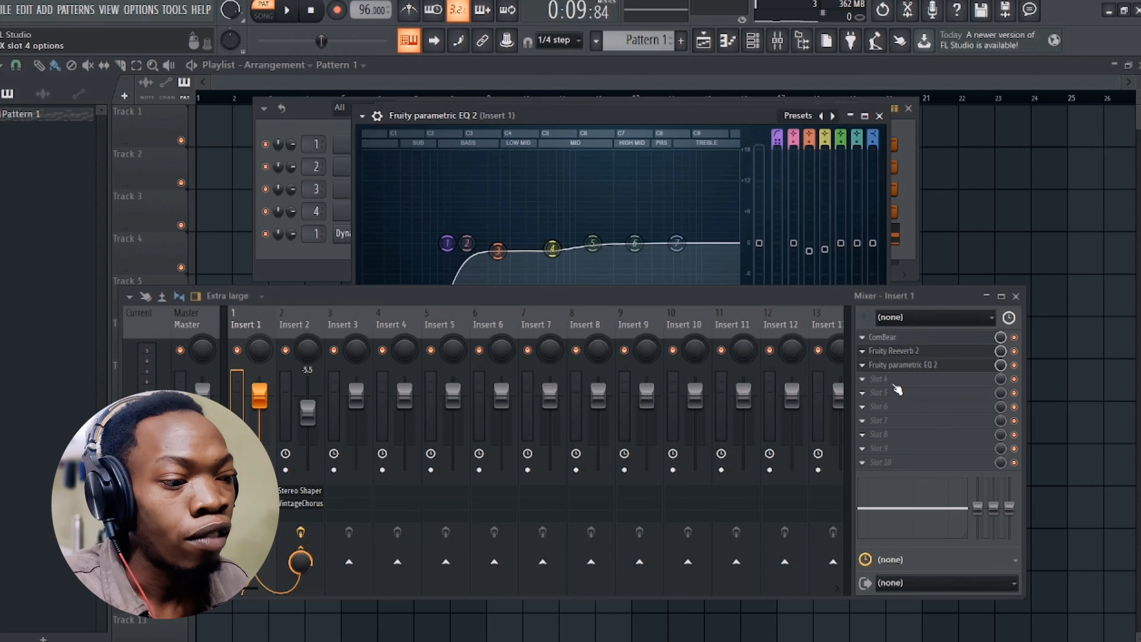
{"action": "key", "text": "space"}
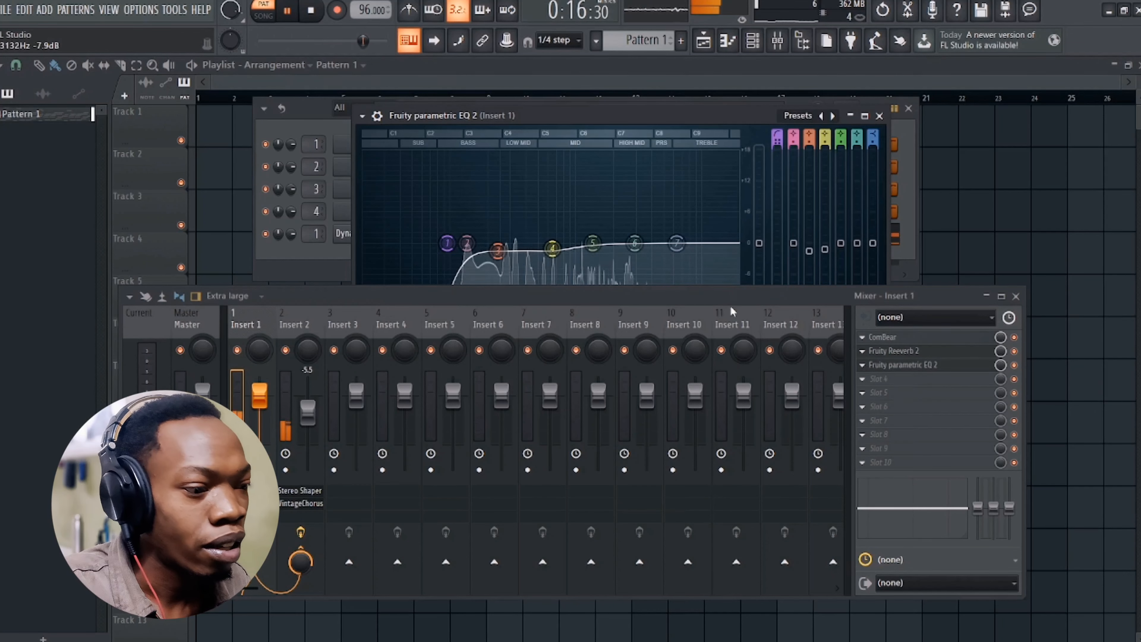
Move the mixer lower and close the Fruity Parametric EQ 2, Fruity Reeverb 2 and channel rack windows.
{"action": "left_click_drag", "start_coordinate": [751, 296], "coordinate": [728, 344]}
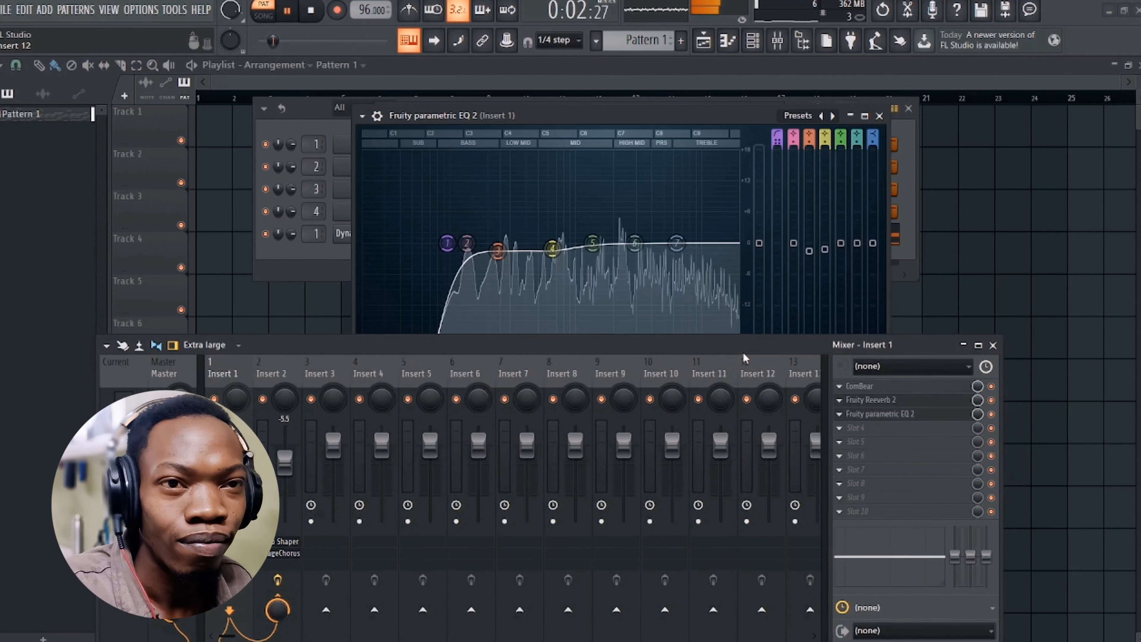
{"action": "left_click", "coordinate": [879, 115]}
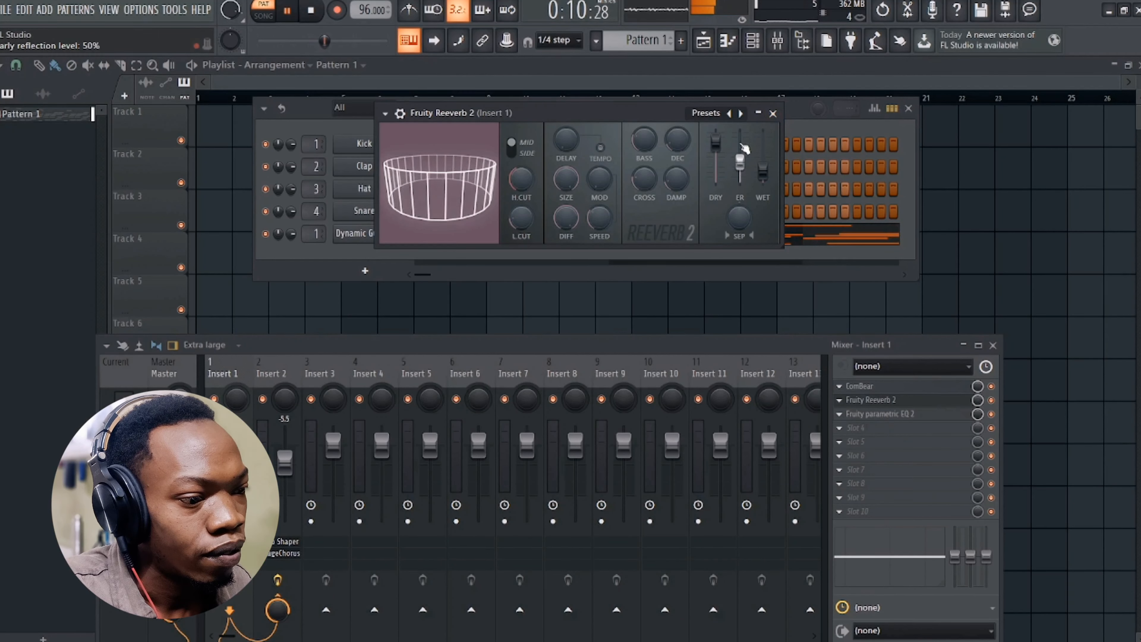
{"action": "left_click", "coordinate": [773, 113]}
{"action": "left_click", "coordinate": [908, 108]}
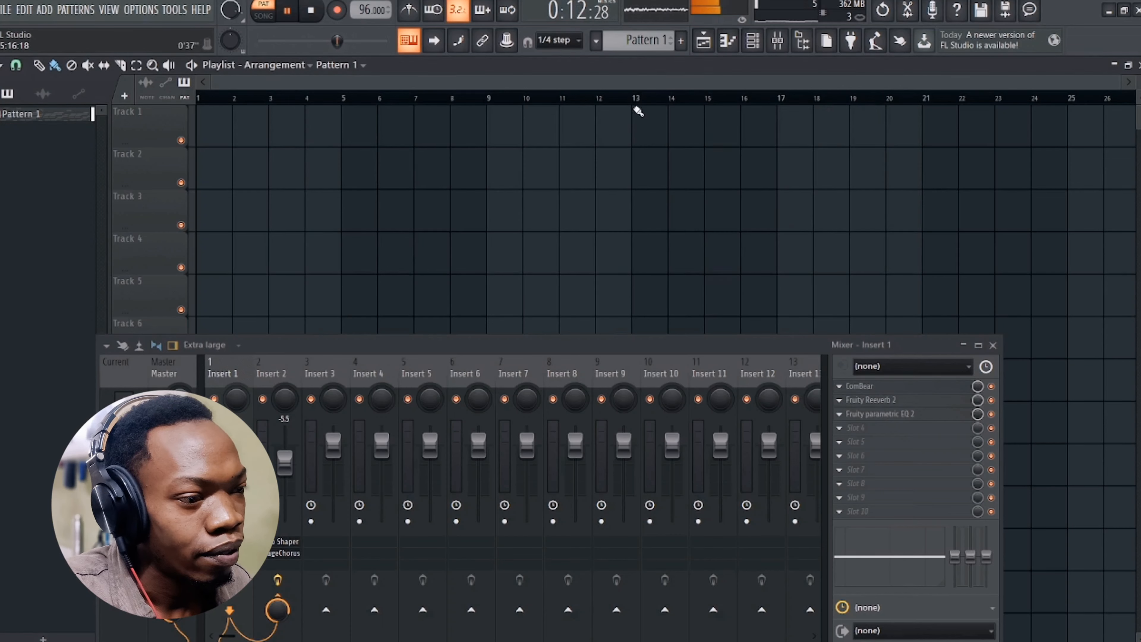
Place Pattern 1 on playlist Track 1 from bar 1, close the mixer and stop playback.
{"action": "left_click", "coordinate": [238, 133]}
{"action": "left_click_drag", "start_coordinate": [373, 142], "coordinate": [338, 142]}
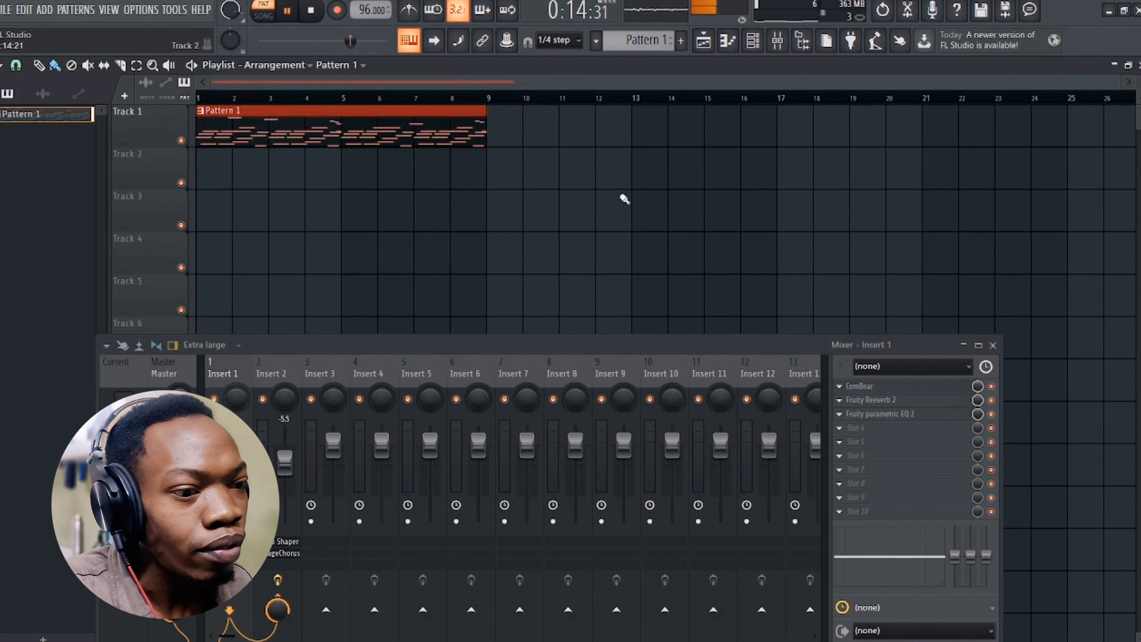
{"action": "left_click", "coordinate": [992, 345]}
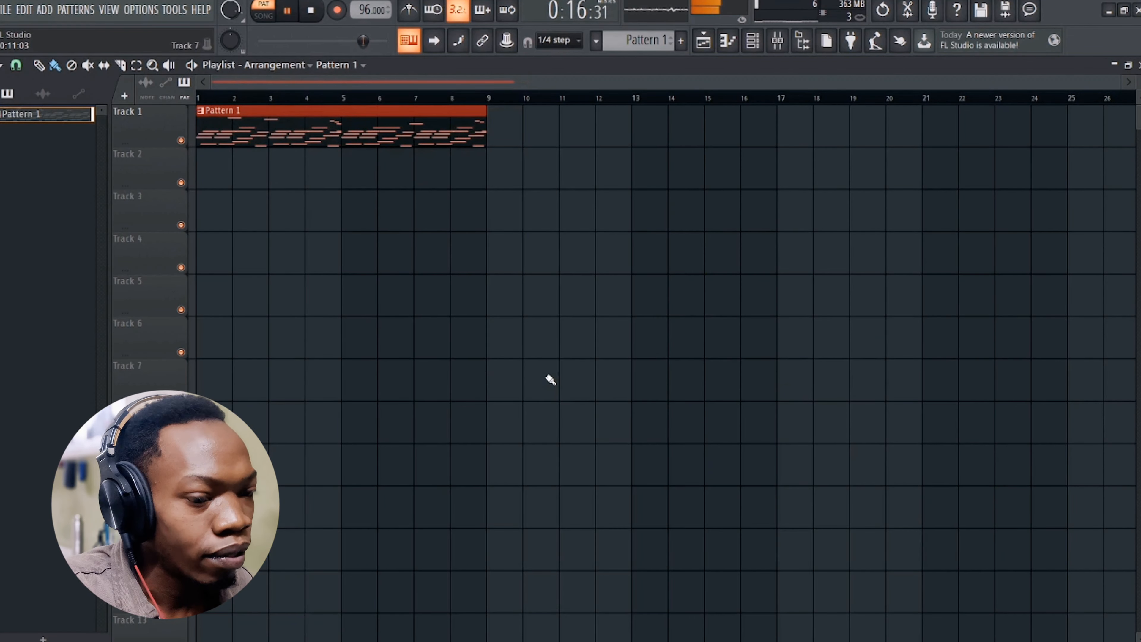
{"action": "key", "text": "space"}
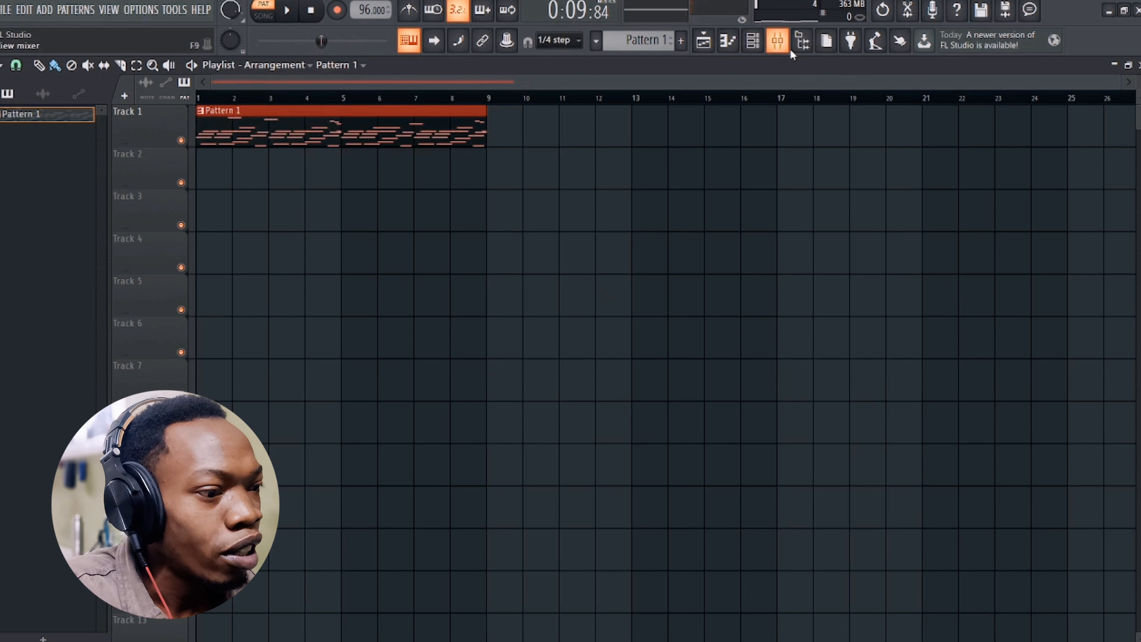
Restore the minimized Browser and open the Jeb Go To ShakerLupes folder inside Packs.
{"action": "left_click", "coordinate": [799, 46]}
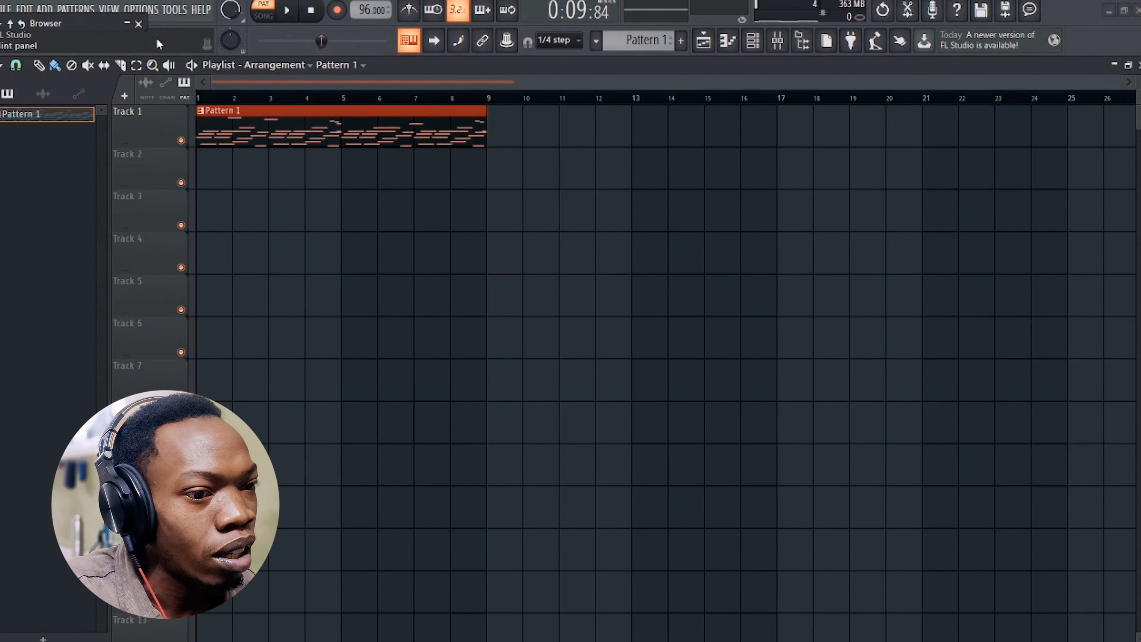
{"action": "left_click", "coordinate": [127, 24]}
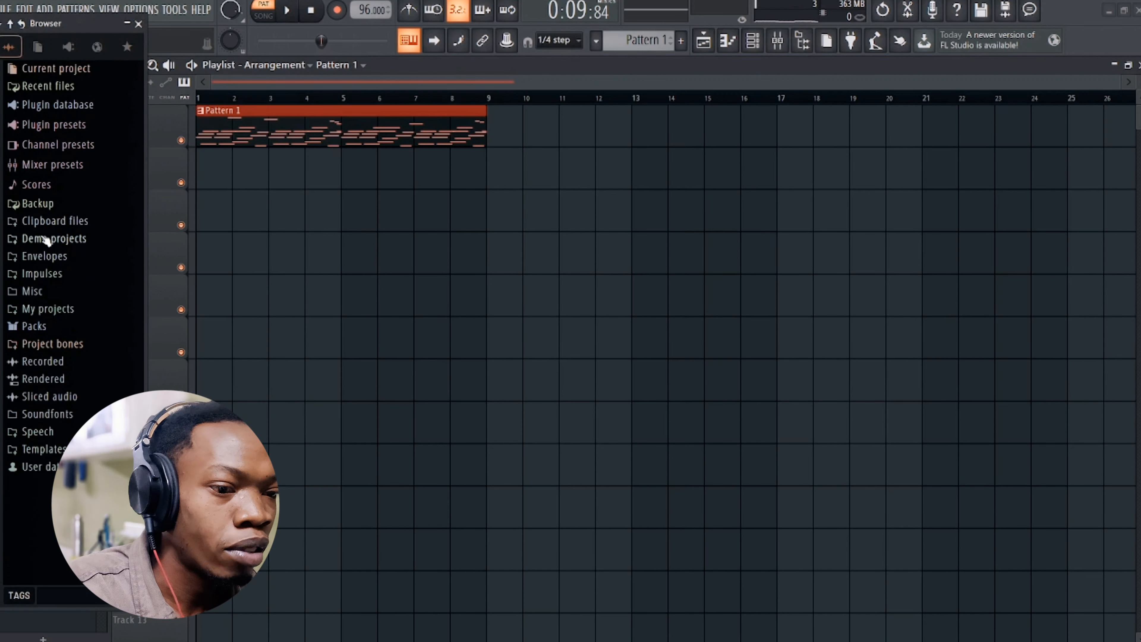
{"action": "left_click", "coordinate": [51, 327]}
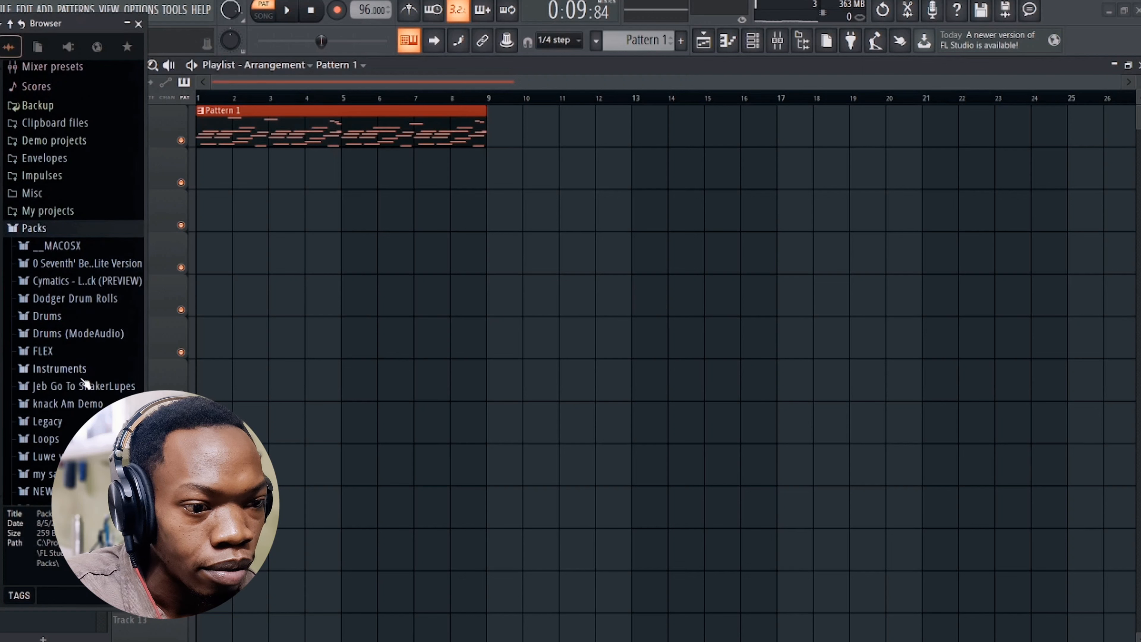
{"action": "left_click", "coordinate": [67, 384]}
Audition shaker loops from the Jeb Go To ShakerLupes folder, including 090 Arabic Rak, 085 Pop Shaker 03 and the 110 African loops.
{"action": "left_click", "coordinate": [92, 276]}
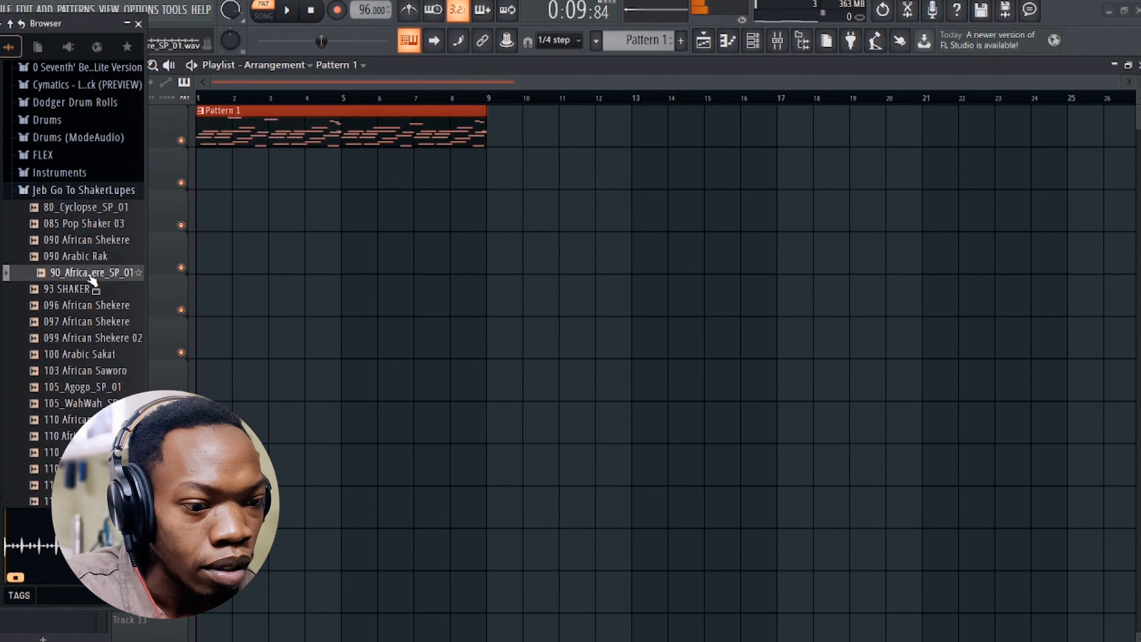
{"action": "left_click", "coordinate": [88, 256]}
{"action": "left_click", "coordinate": [84, 224]}
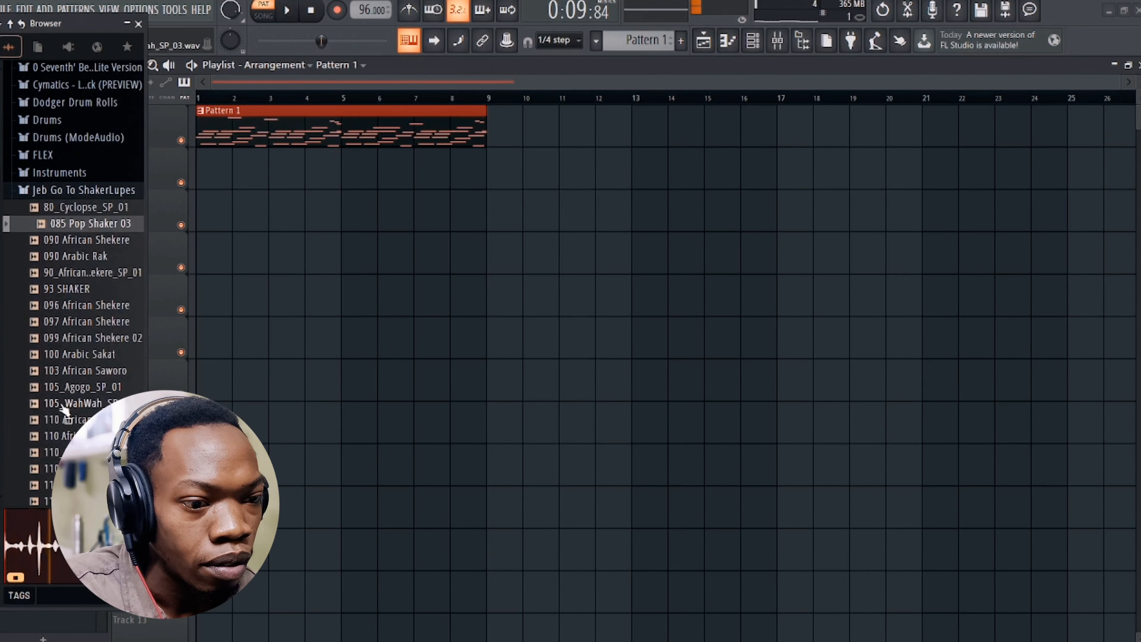
{"action": "left_click", "coordinate": [63, 403]}
{"action": "left_click", "coordinate": [64, 419]}
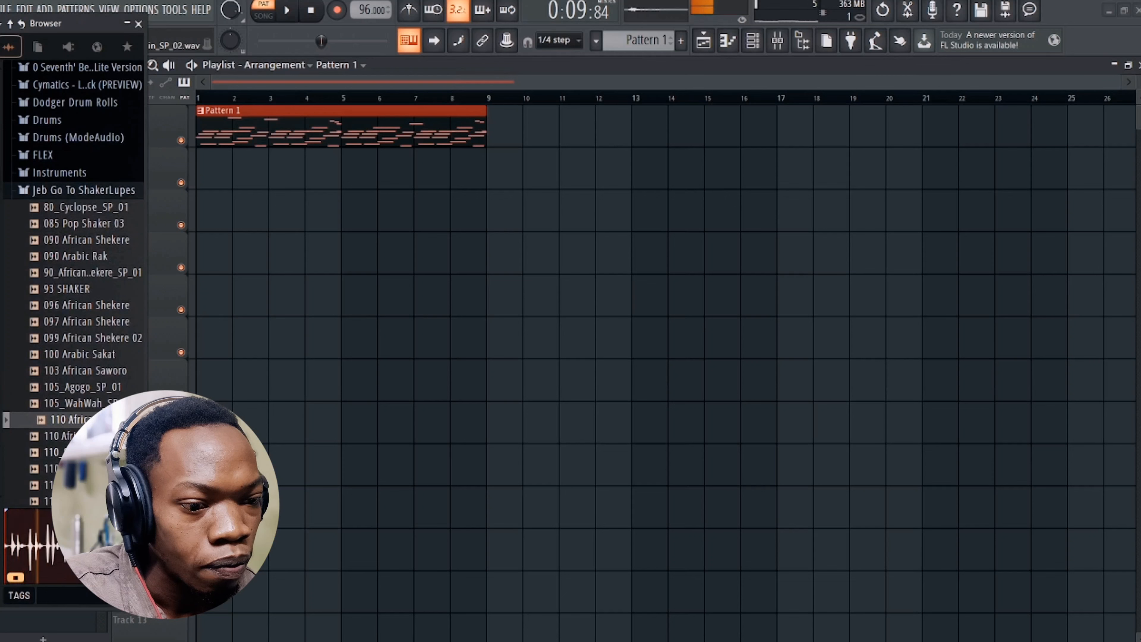
{"action": "left_click", "coordinate": [81, 452]}
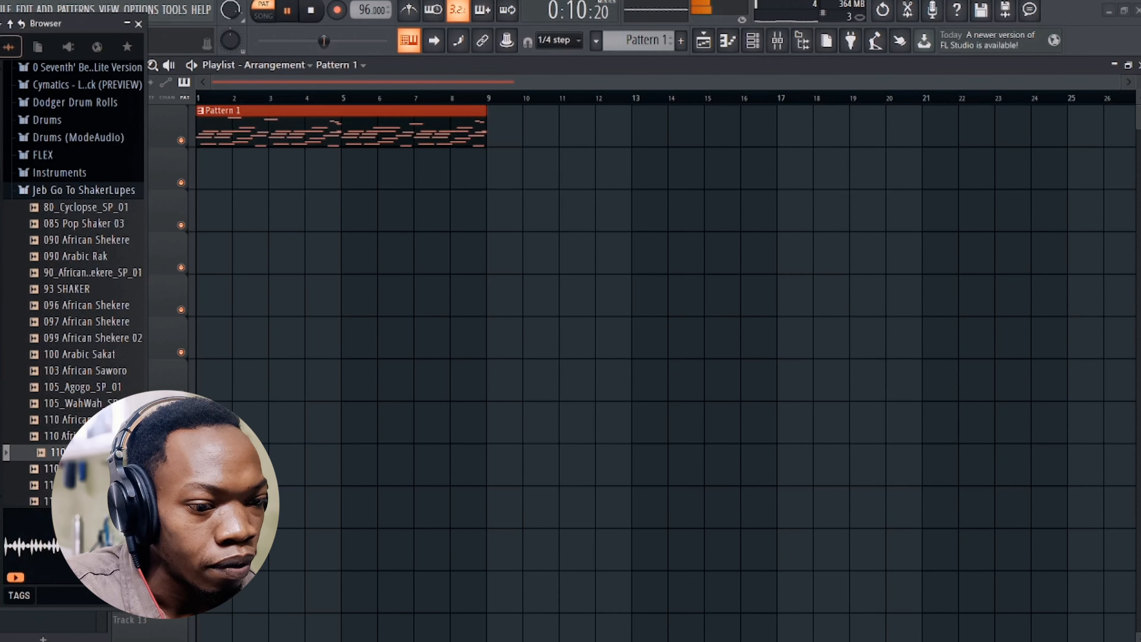
{"action": "left_click", "coordinate": [80, 485]}
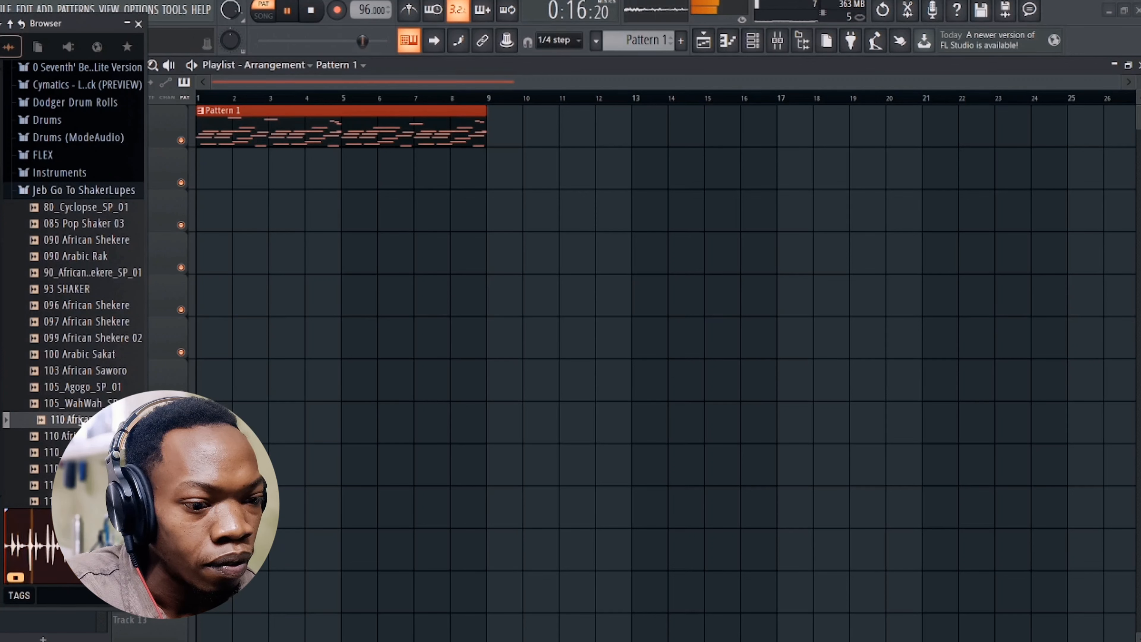
{"action": "left_click", "coordinate": [82, 406]}
{"action": "left_click", "coordinate": [84, 485]}
{"action": "left_click", "coordinate": [85, 500]}
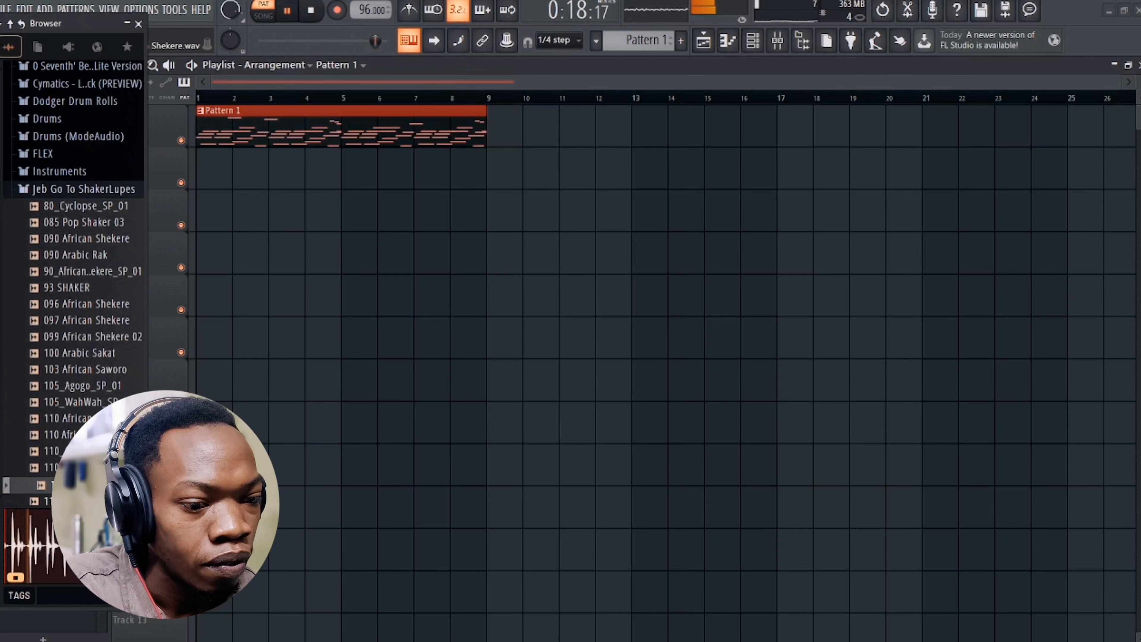
Compare the slower shaker loops, from 80_Cyclopse_SP_01 to 097 African Shekere, against the playing pattern.
{"action": "left_click", "coordinate": [90, 225]}
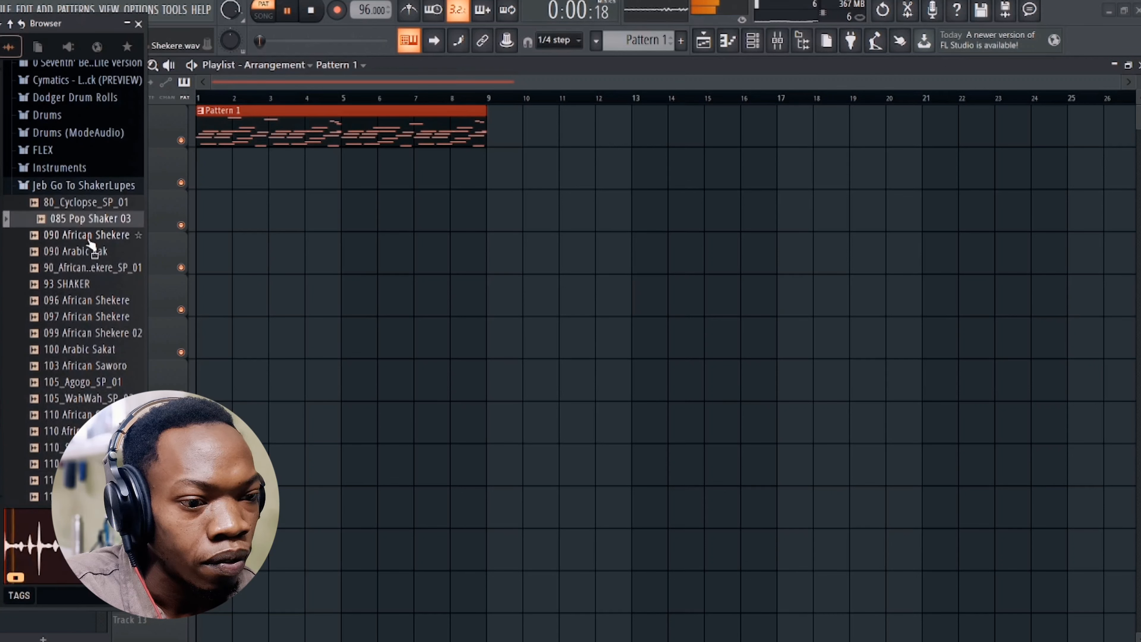
{"action": "left_click", "coordinate": [90, 236]}
{"action": "left_click", "coordinate": [90, 252]}
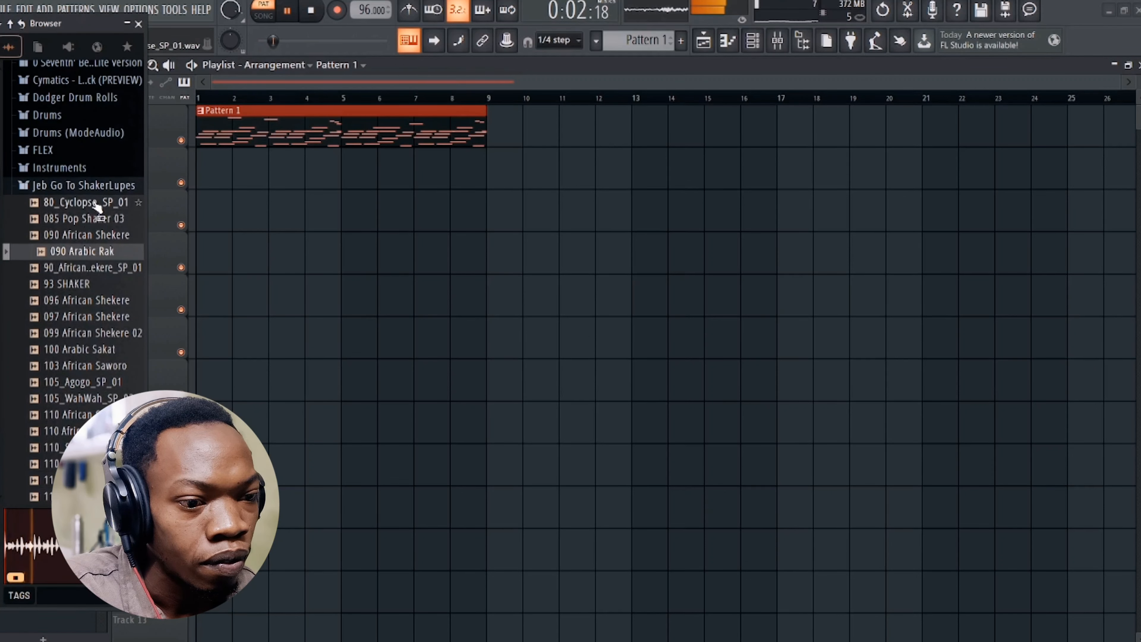
{"action": "left_click", "coordinate": [96, 205]}
{"action": "left_click", "coordinate": [90, 269]}
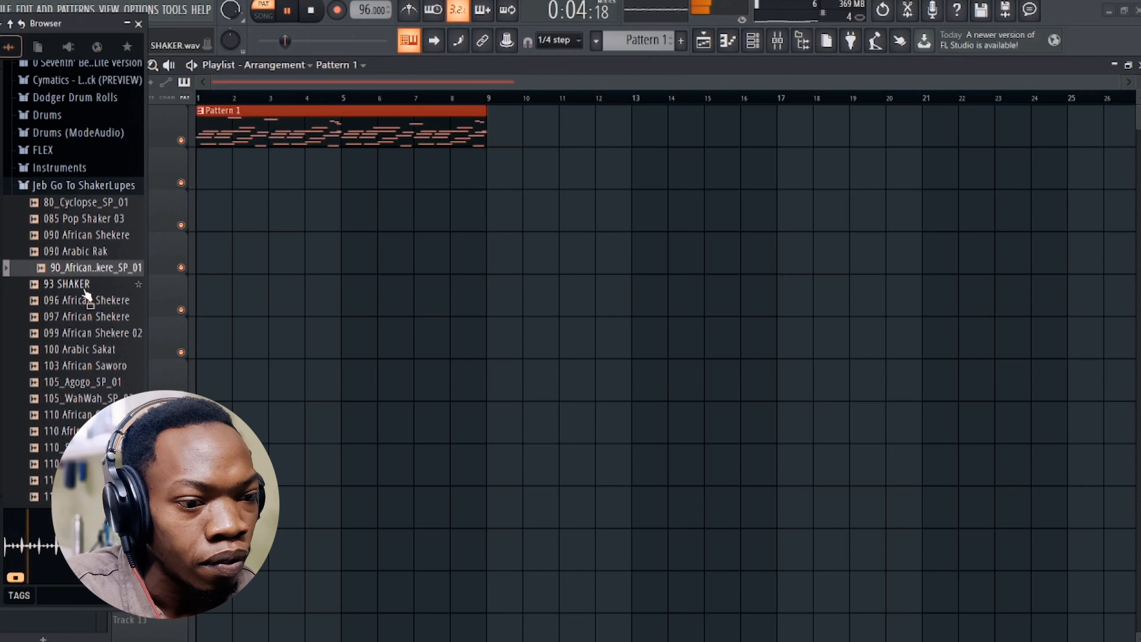
{"action": "left_click", "coordinate": [84, 288]}
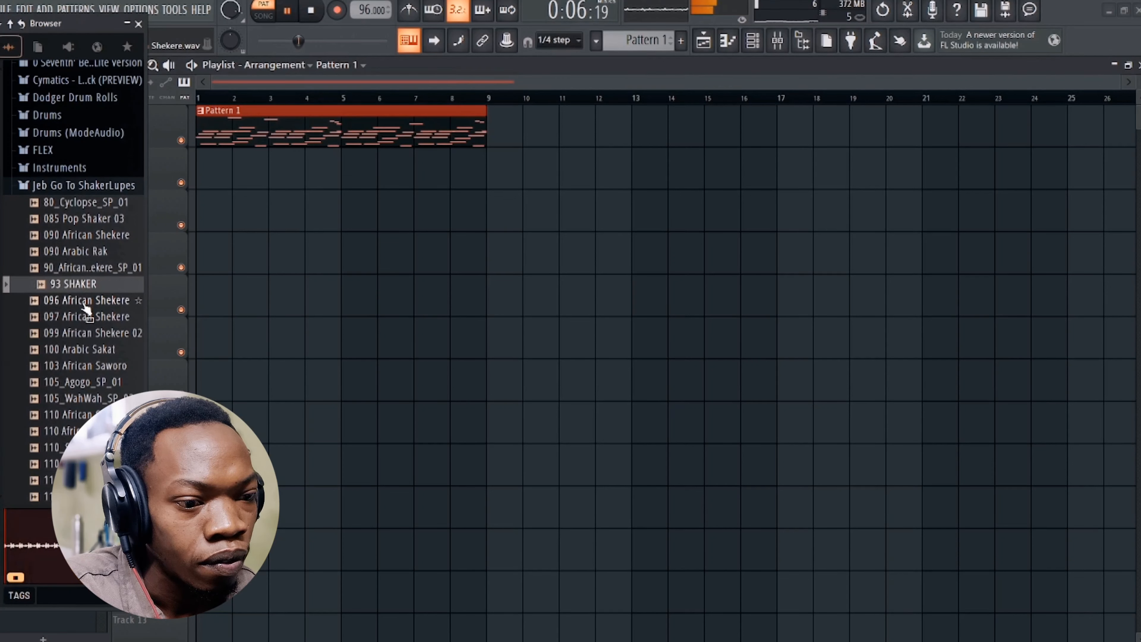
{"action": "left_click", "coordinate": [86, 306]}
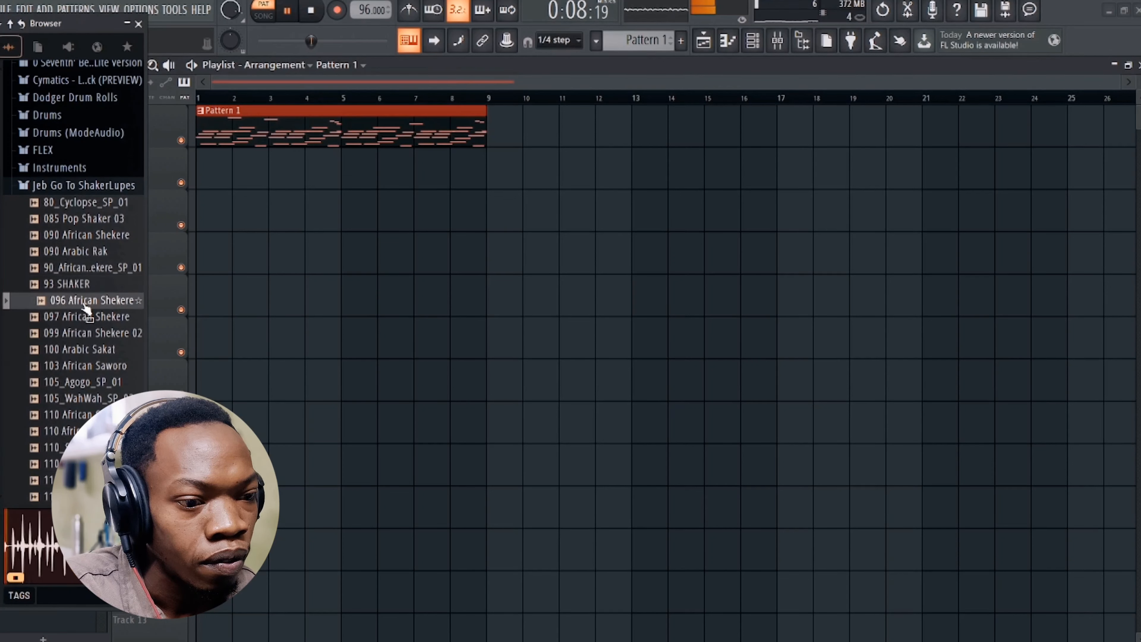
{"action": "left_click", "coordinate": [84, 318]}
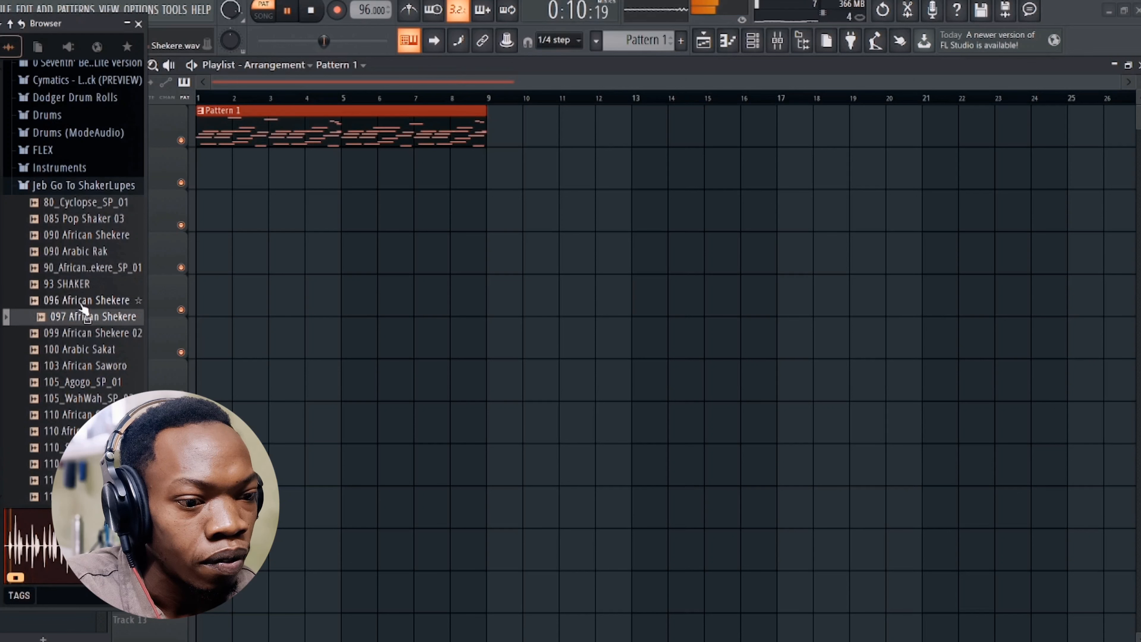
Place the 93 SHAKER loop on playlist Track 2 at bar 1 and duplicate it to bar 5.
{"action": "left_click", "coordinate": [72, 285]}
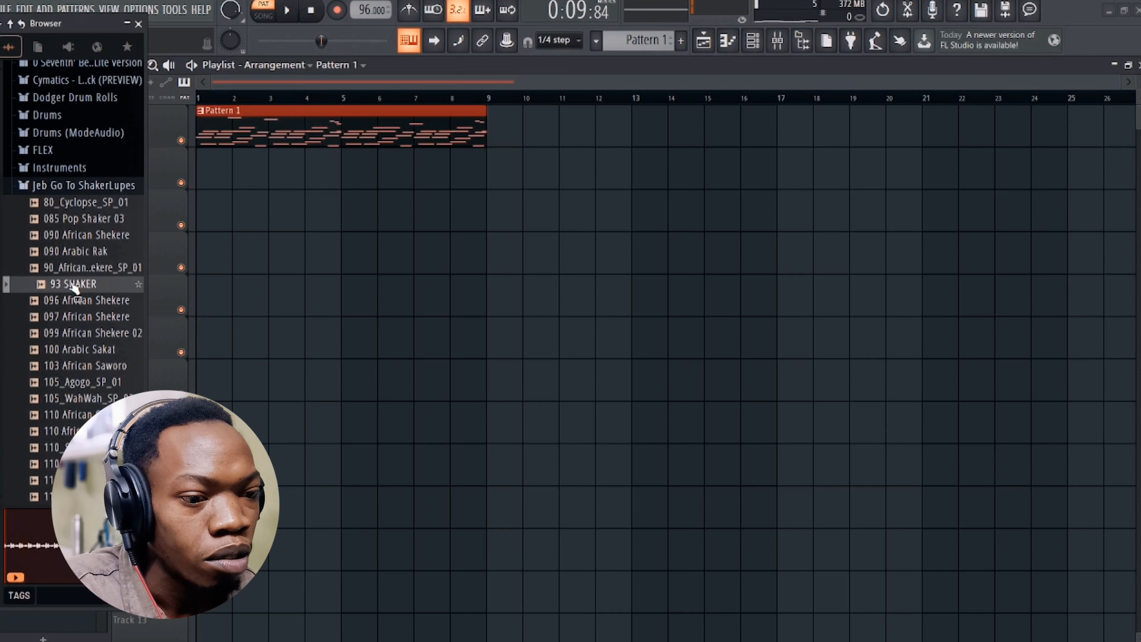
{"action": "left_click_drag", "start_coordinate": [74, 287], "coordinate": [212, 176]}
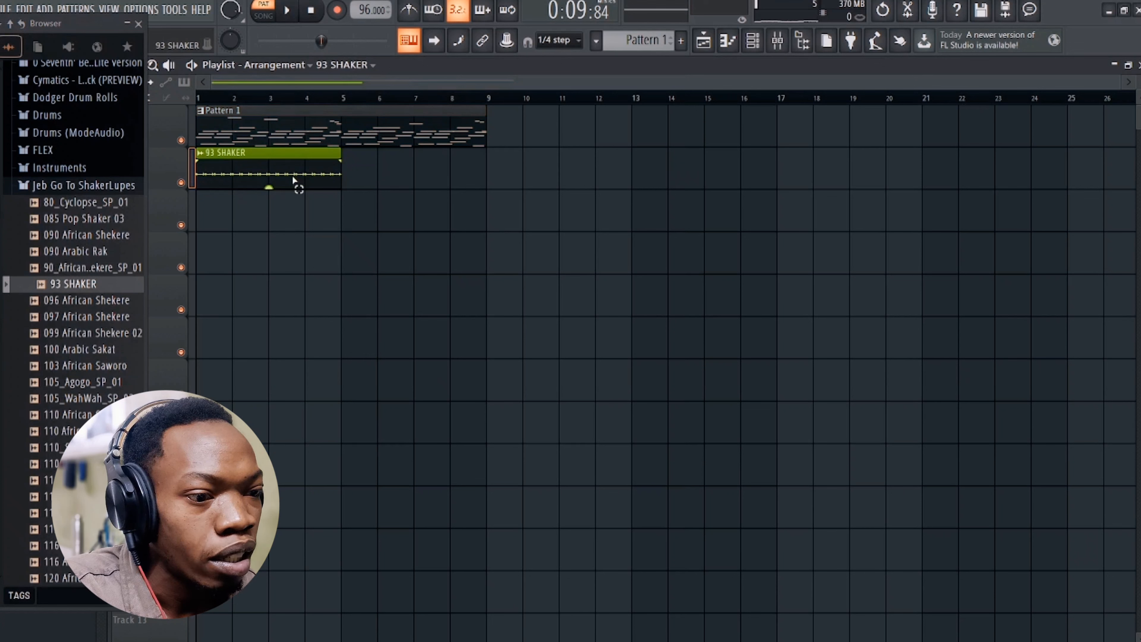
{"action": "key", "text": "ctrl+b"}
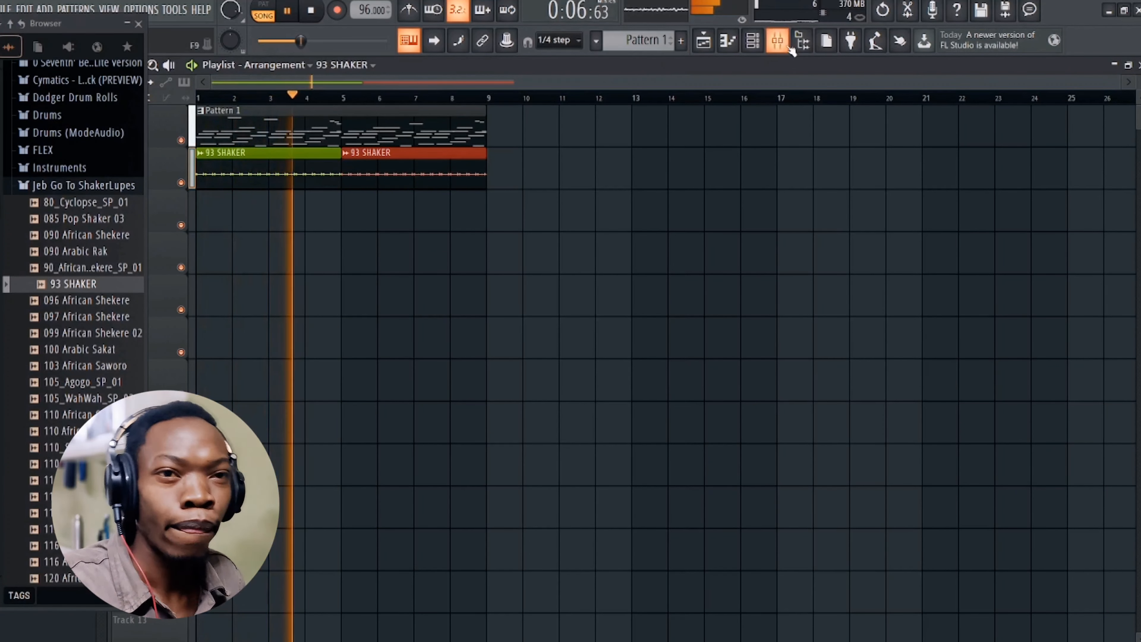
Collapse the Jeb Go To ShakerLupes folder and open the Live Percussion Sample Pack inside my samples while the song plays.
{"action": "left_click", "coordinate": [80, 200]}
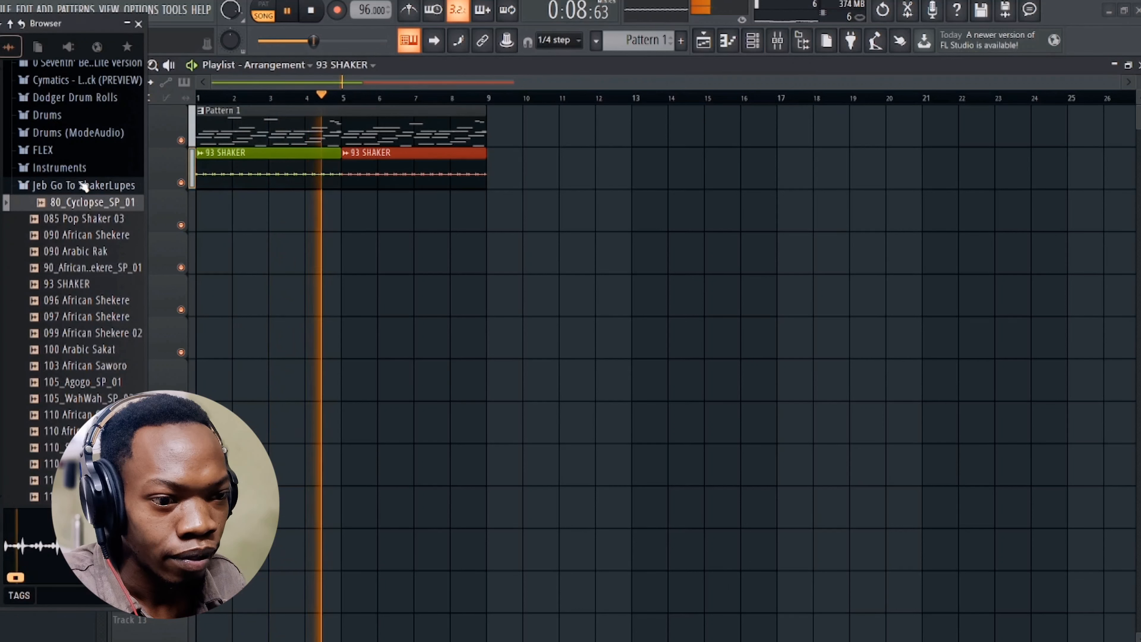
{"action": "left_click", "coordinate": [83, 185]}
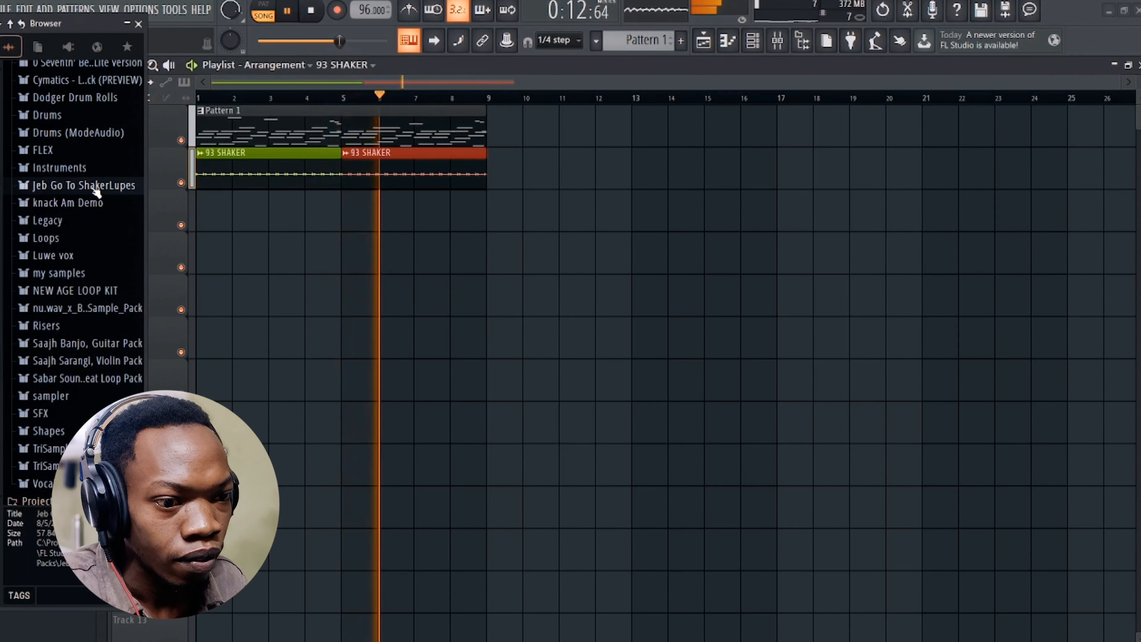
{"action": "key", "text": "space"}
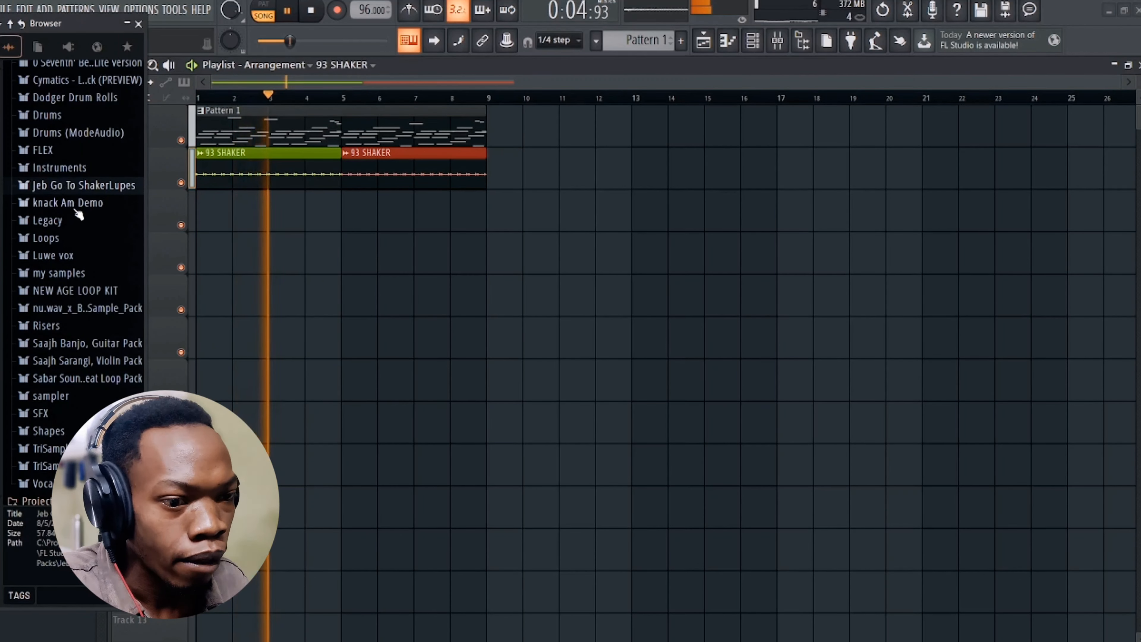
{"action": "left_click", "coordinate": [74, 274]}
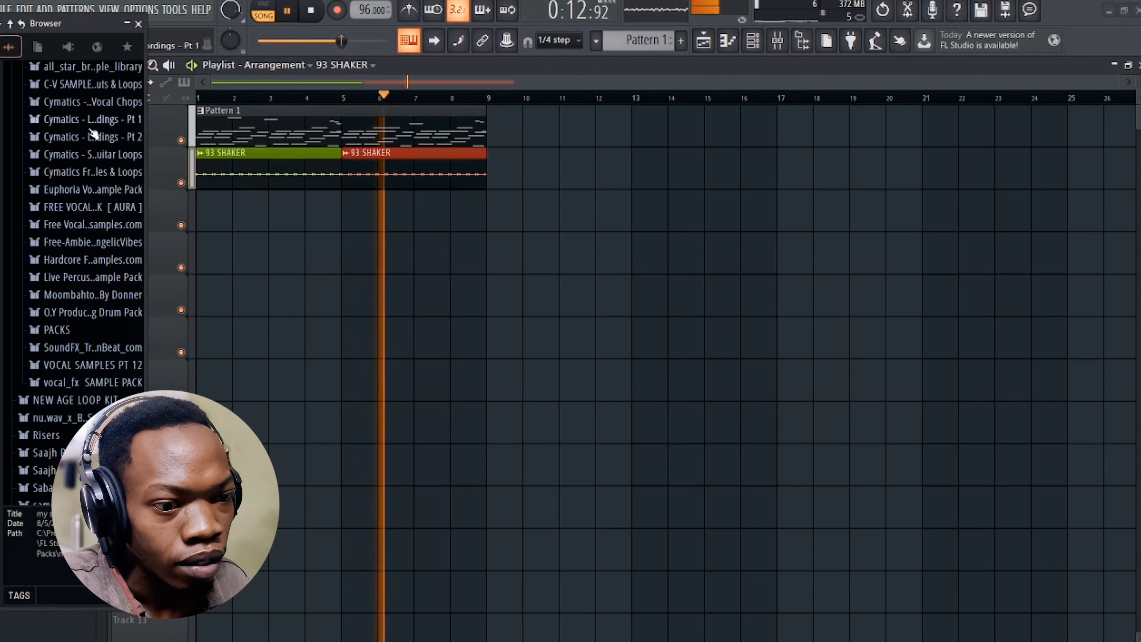
{"action": "scroll", "coordinate": [98, 188], "scroll_direction": "up", "scroll_amount": 3}
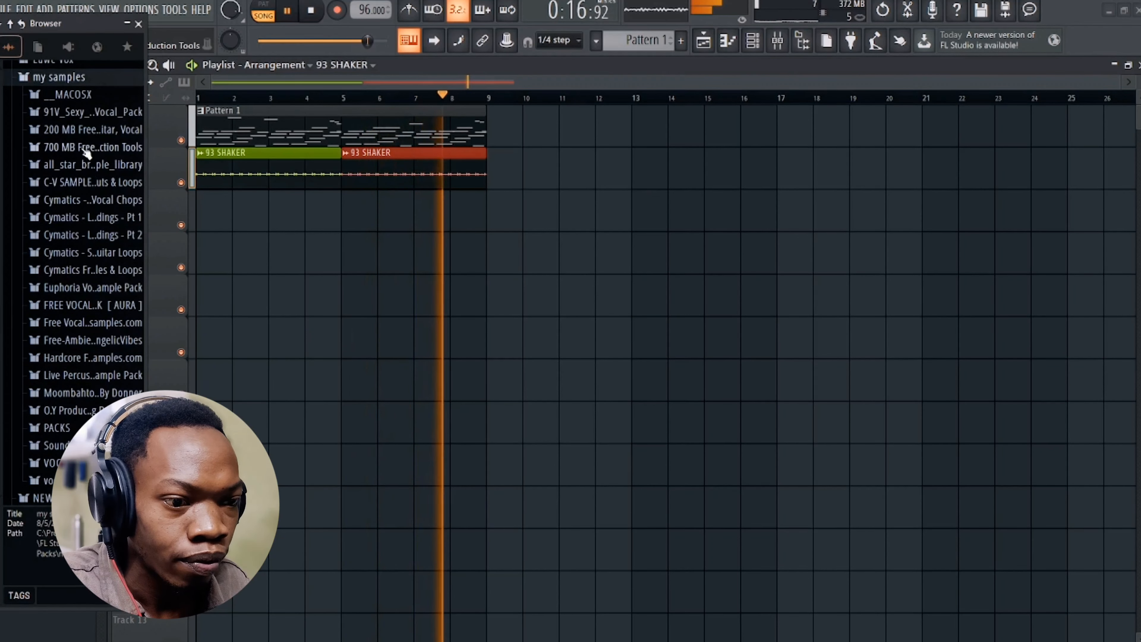
{"action": "scroll", "coordinate": [82, 179], "scroll_direction": "up", "scroll_amount": 3}
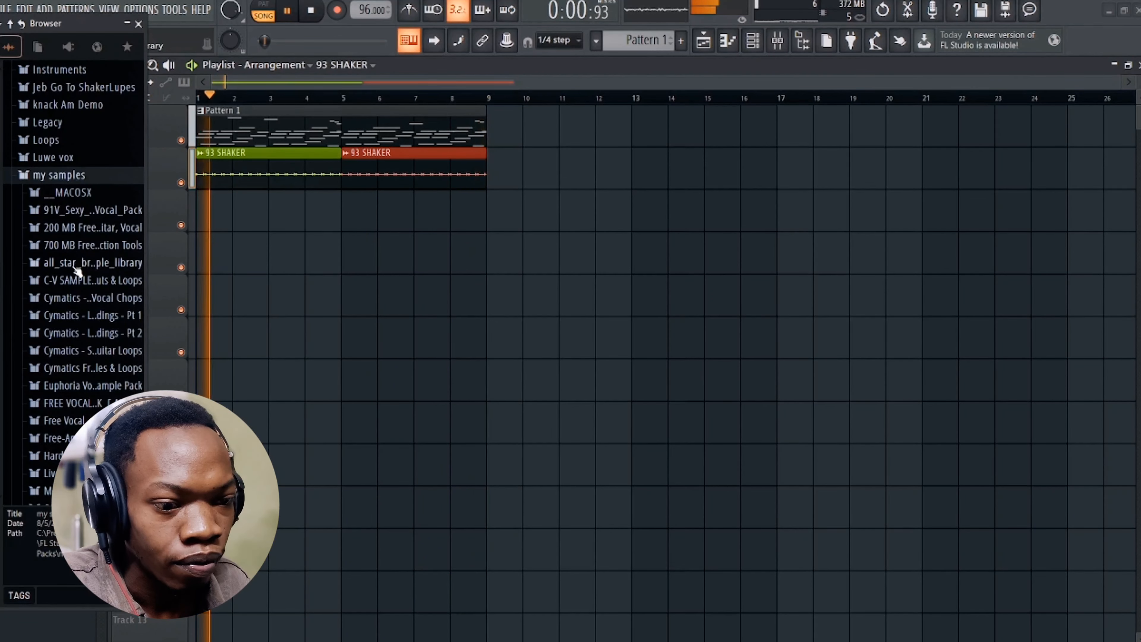
{"action": "left_click", "coordinate": [85, 474]}
{"action": "scroll", "coordinate": [126, 306], "scroll_direction": "down", "scroll_amount": 6}
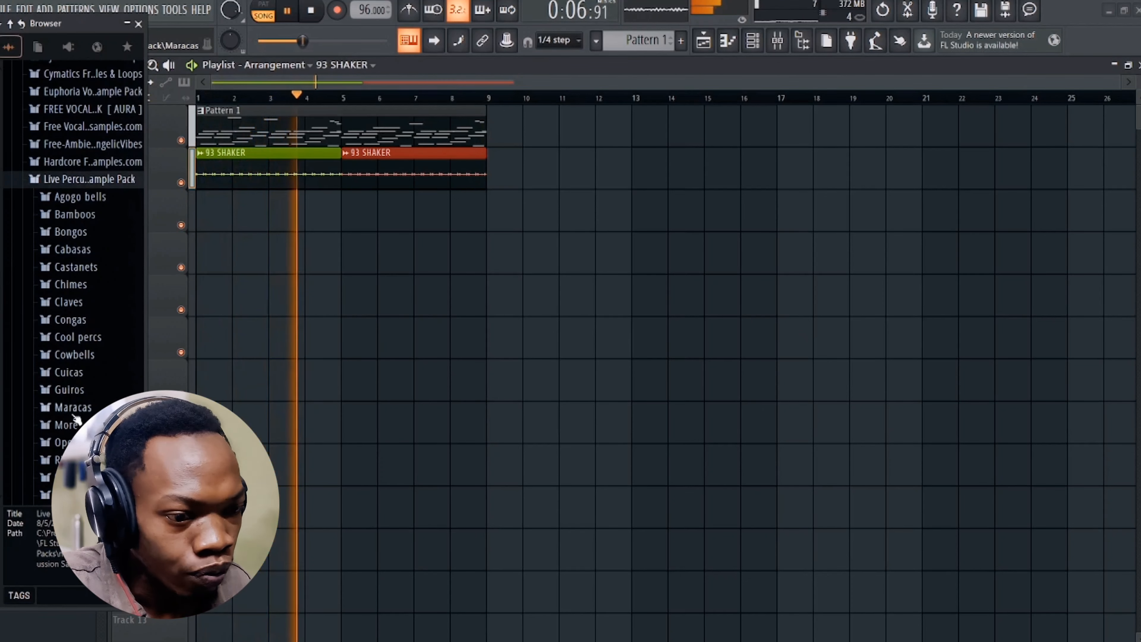
Open the Shakers folder of the percussion pack, audition LPSP_SHAKERS_11 and collapse the folder.
{"action": "left_click", "coordinate": [77, 478]}
{"action": "left_click", "coordinate": [103, 269]}
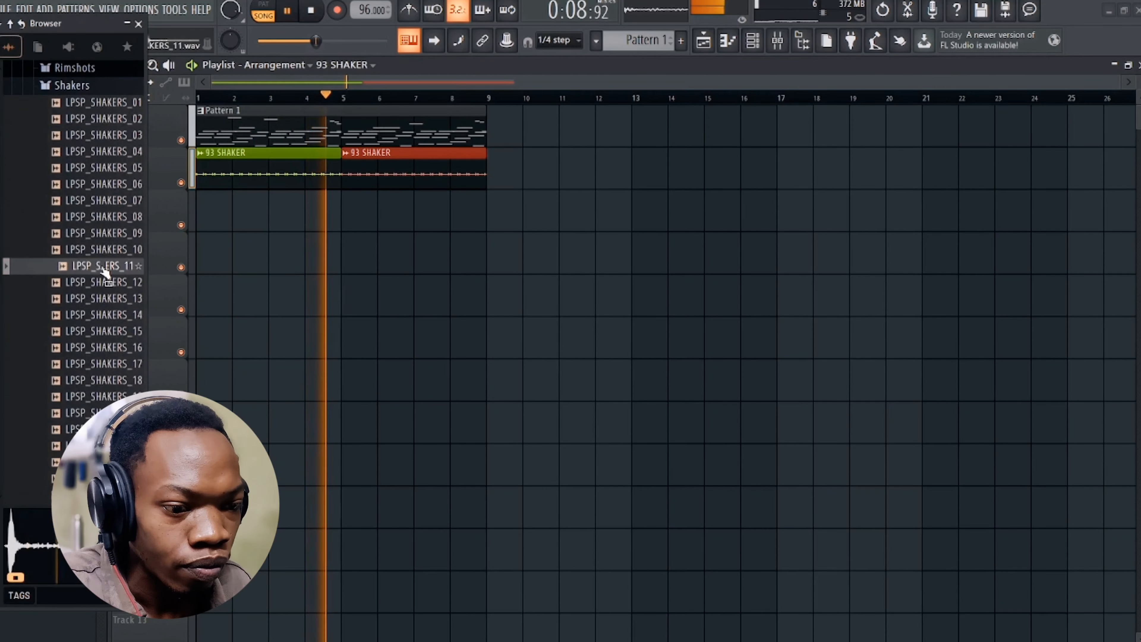
{"action": "left_click", "coordinate": [100, 86]}
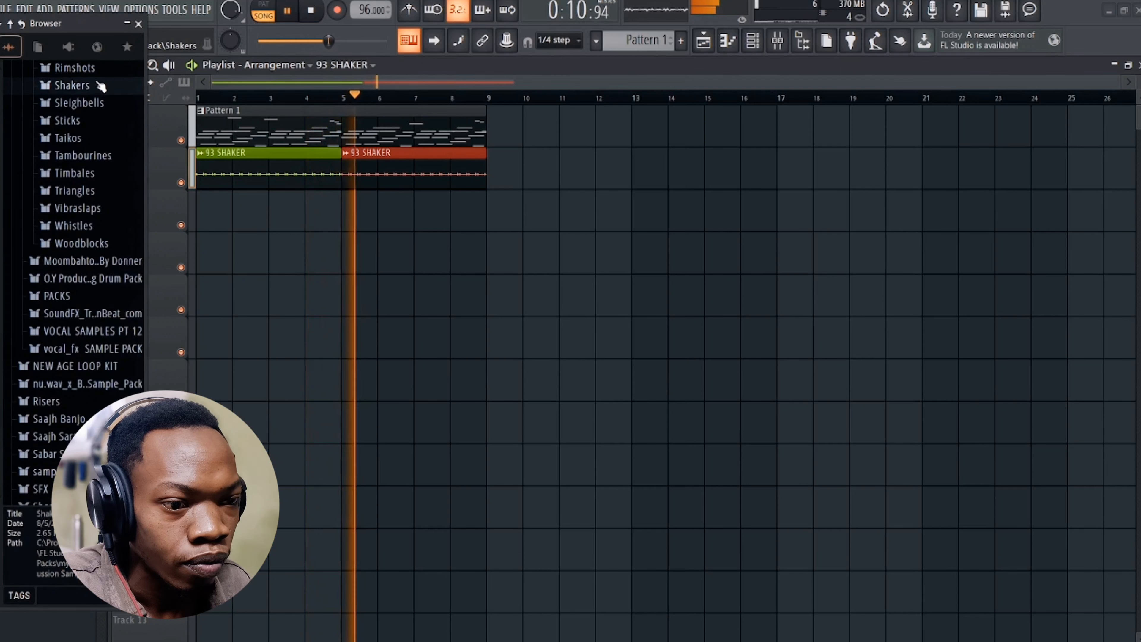
Open the Rimshots folder and audition several of its samples, including LPSP_RIMSHOT_14, against the playing song.
{"action": "left_click", "coordinate": [75, 68]}
{"action": "left_click", "coordinate": [89, 117]}
{"action": "left_click", "coordinate": [82, 298]}
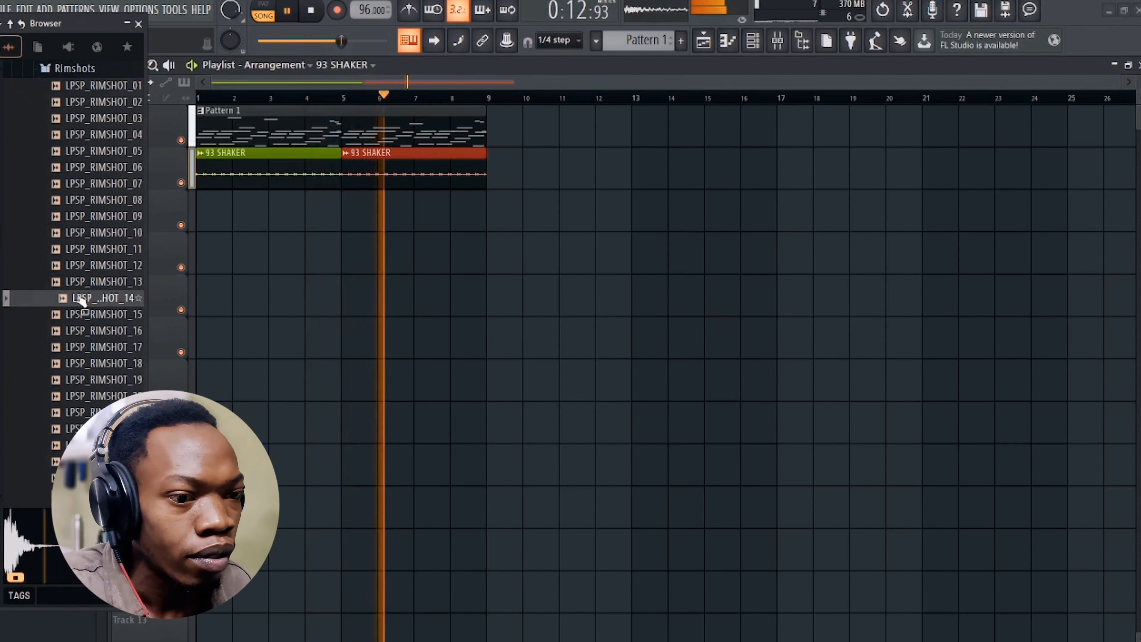
{"action": "left_click", "coordinate": [81, 412]}
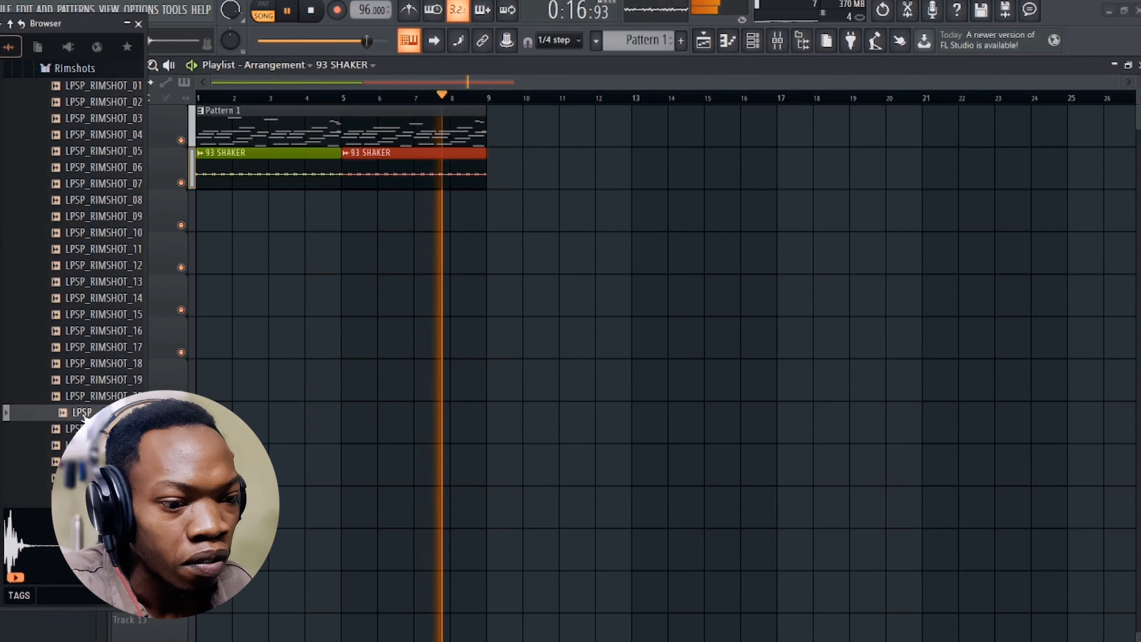
Audition more samples in the Rimshots folder, including LPSP_RIMSHOT_20, LPSP_RIMSHOT_30 and LPSP_RIMSHOT_43, partly against the playing song.
{"action": "left_click", "coordinate": [82, 478]}
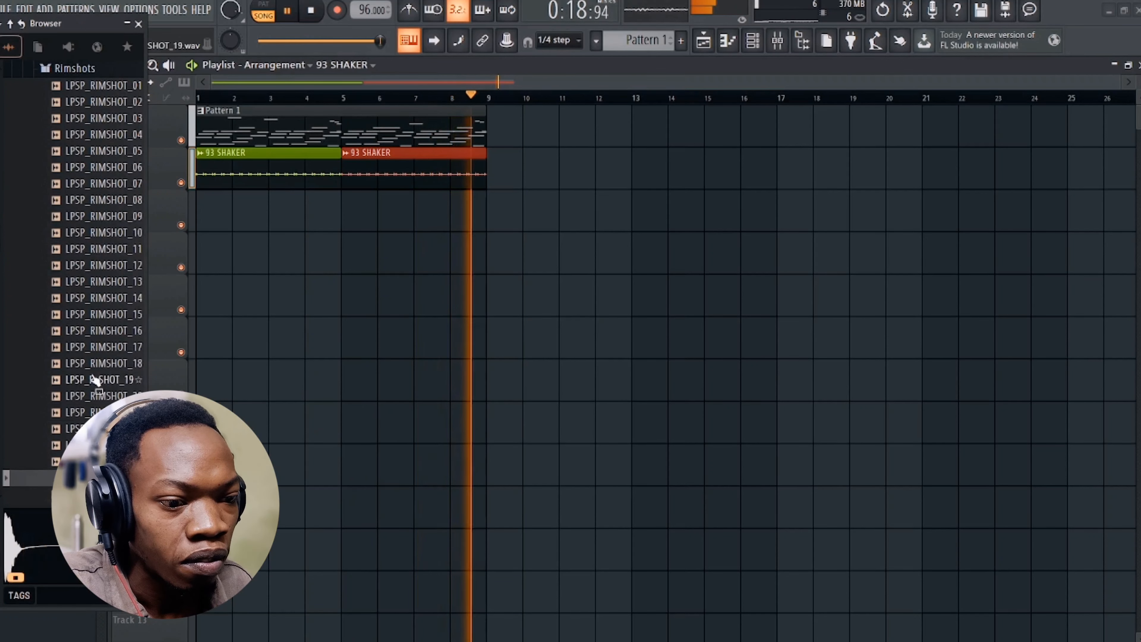
{"action": "left_click", "coordinate": [96, 395]}
{"action": "scroll", "coordinate": [92, 404], "scroll_direction": "down", "scroll_amount": 6}
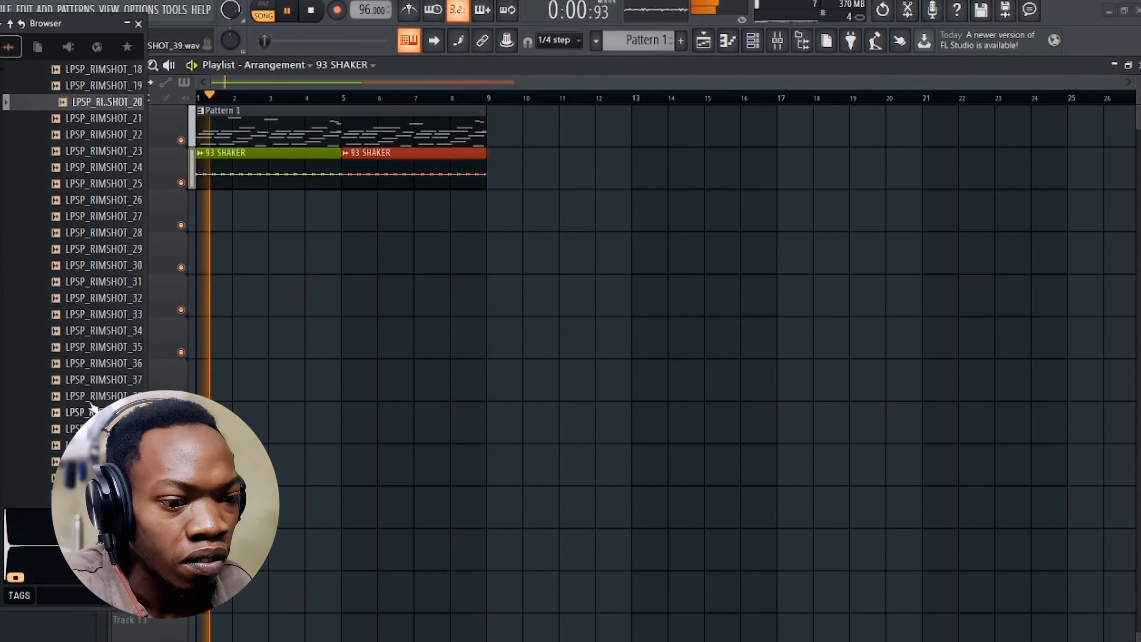
{"action": "left_click", "coordinate": [92, 382]}
{"action": "key", "text": "space"}
{"action": "left_click", "coordinate": [92, 348]}
{"action": "left_click", "coordinate": [98, 266]}
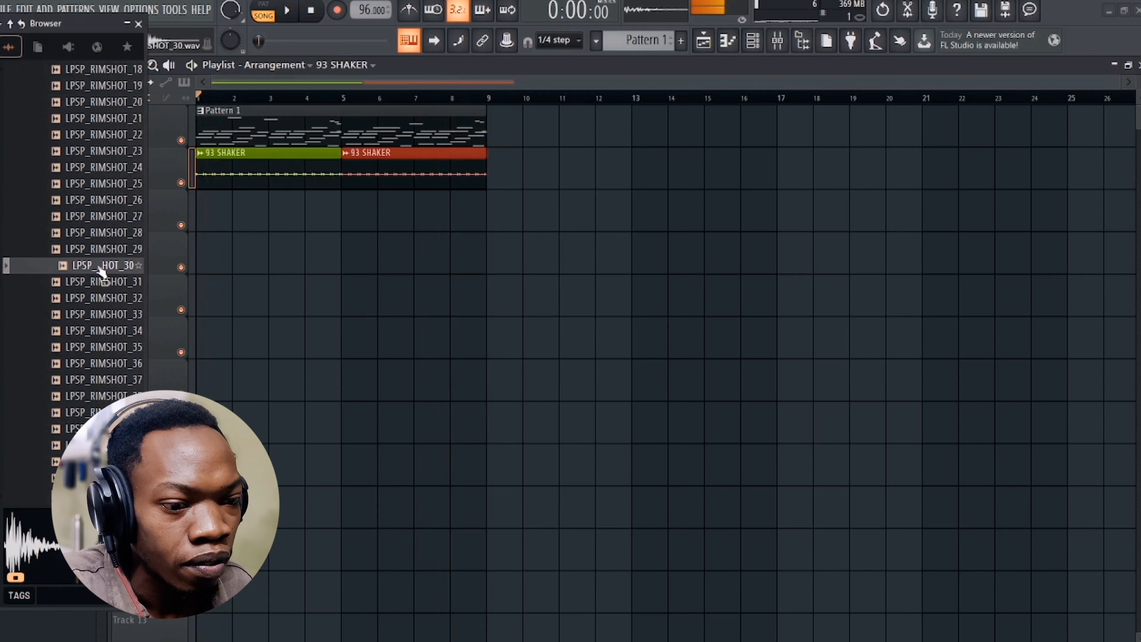
{"action": "left_click", "coordinate": [89, 477]}
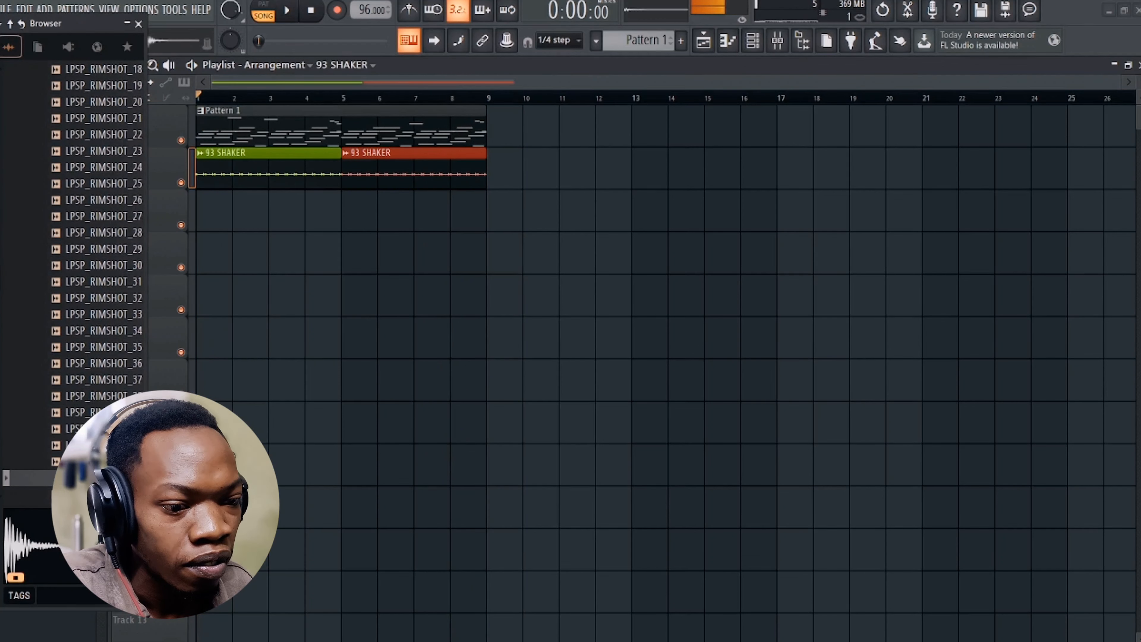
{"action": "scroll", "coordinate": [94, 270], "scroll_direction": "down", "scroll_amount": 4}
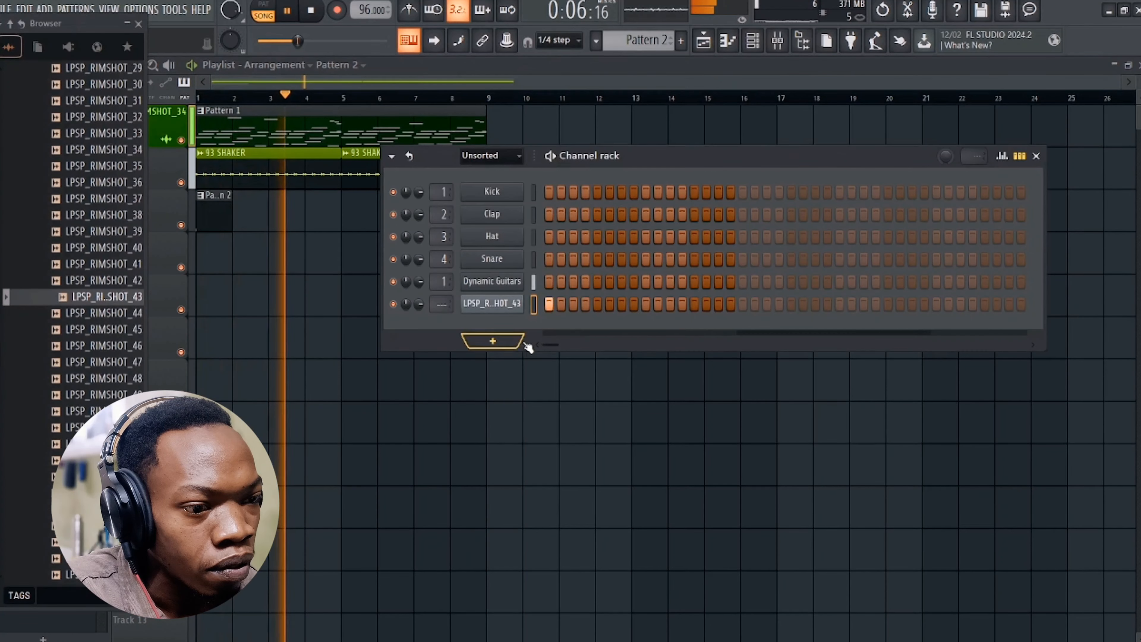
Program a two-bar LPSP_RIMSHOT_43 rhythm in Pattern 2 with hits on steps 1, 4, 7, 12, 15, 17, 20, 23, 25, 28 and 31.
{"action": "key", "text": "space"}
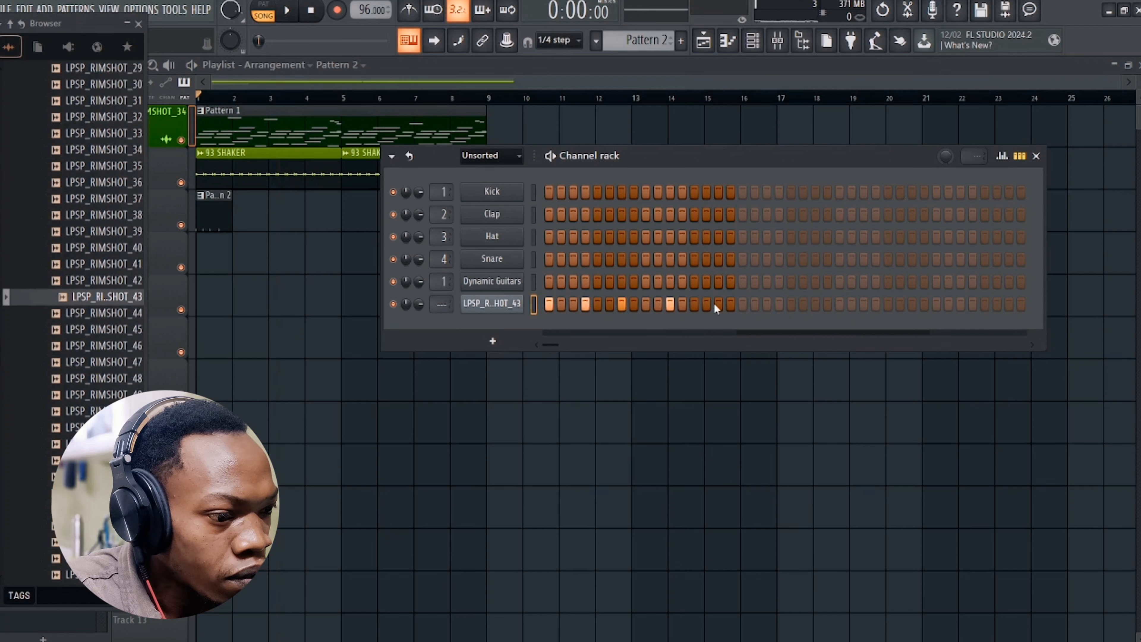
{"action": "left_click", "coordinate": [682, 303]}
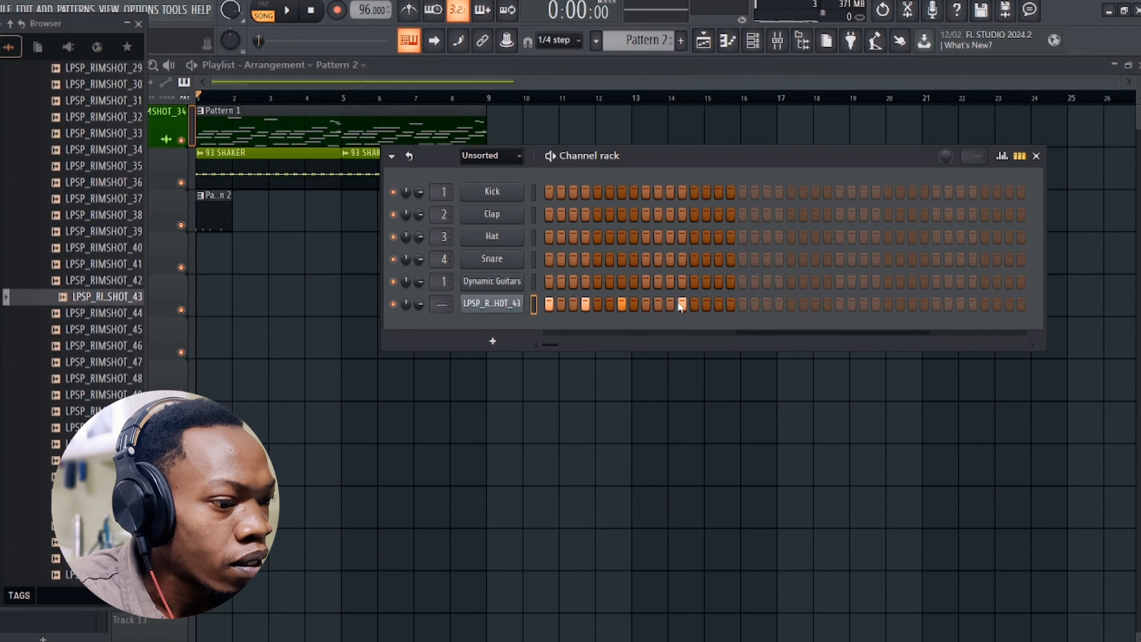
{"action": "left_click", "coordinate": [718, 304]}
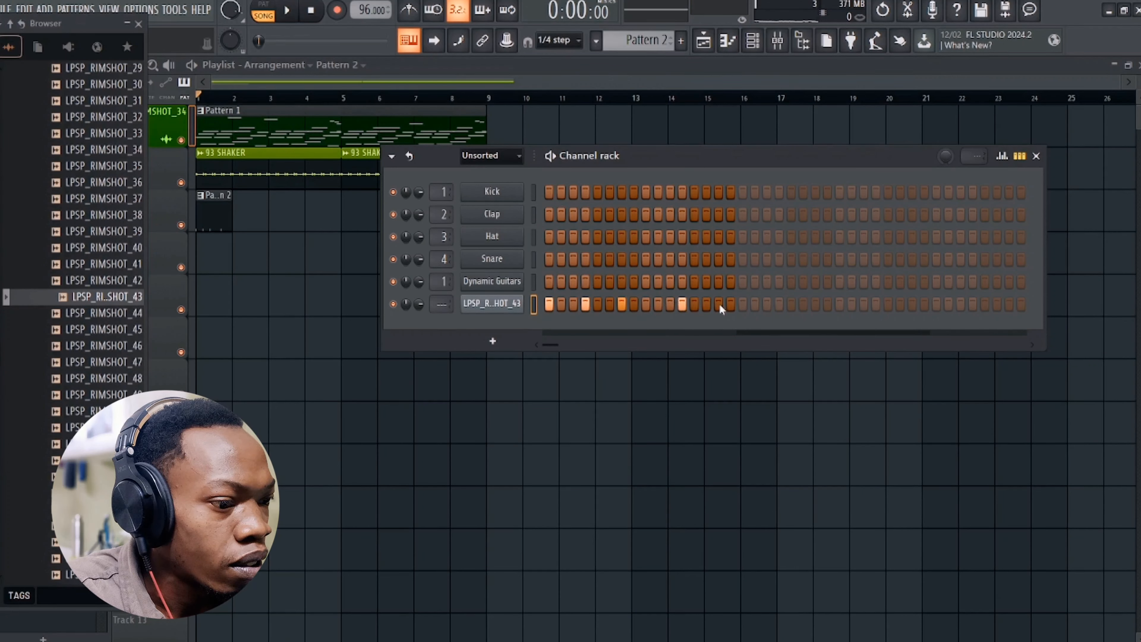
{"action": "left_click", "coordinate": [743, 304]}
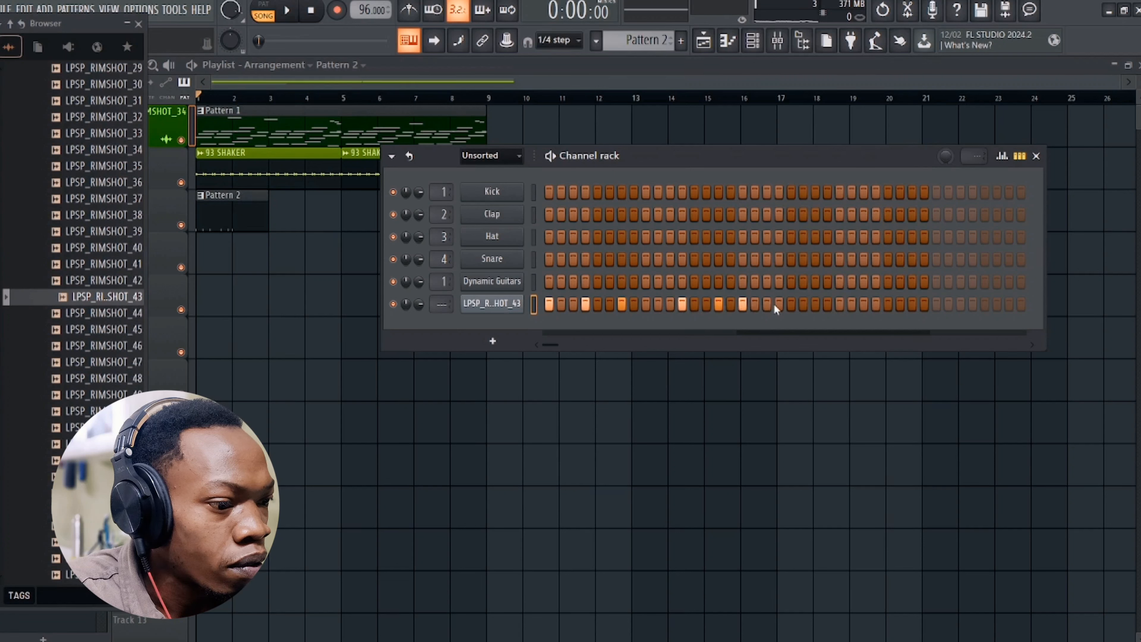
{"action": "left_click", "coordinate": [839, 304]}
{"action": "key", "text": "space"}
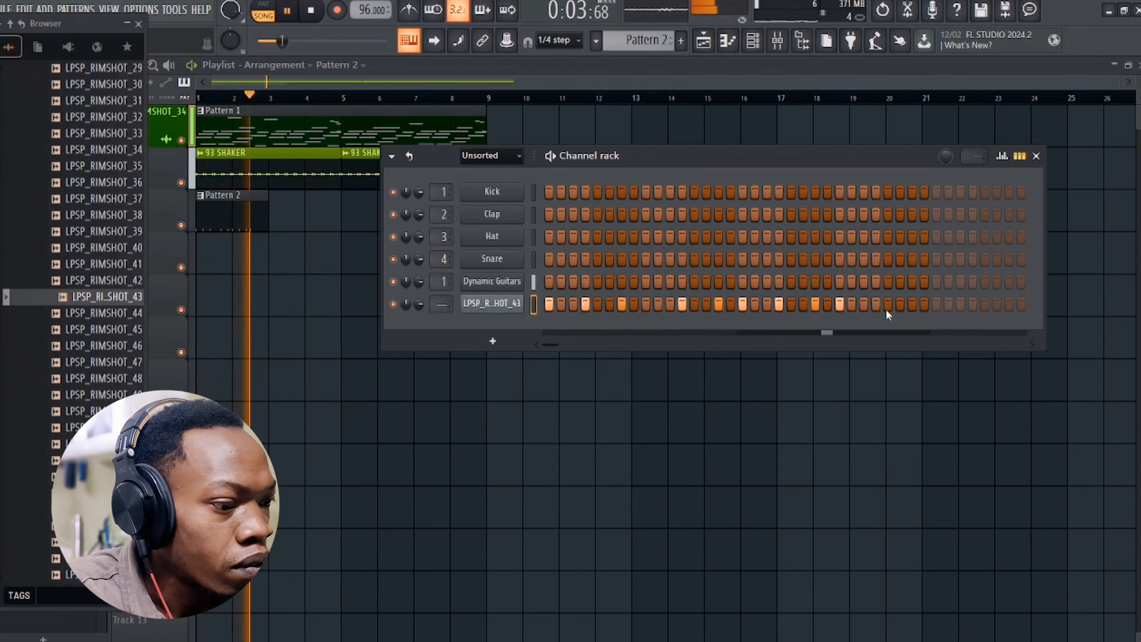
{"action": "key", "text": "space"}
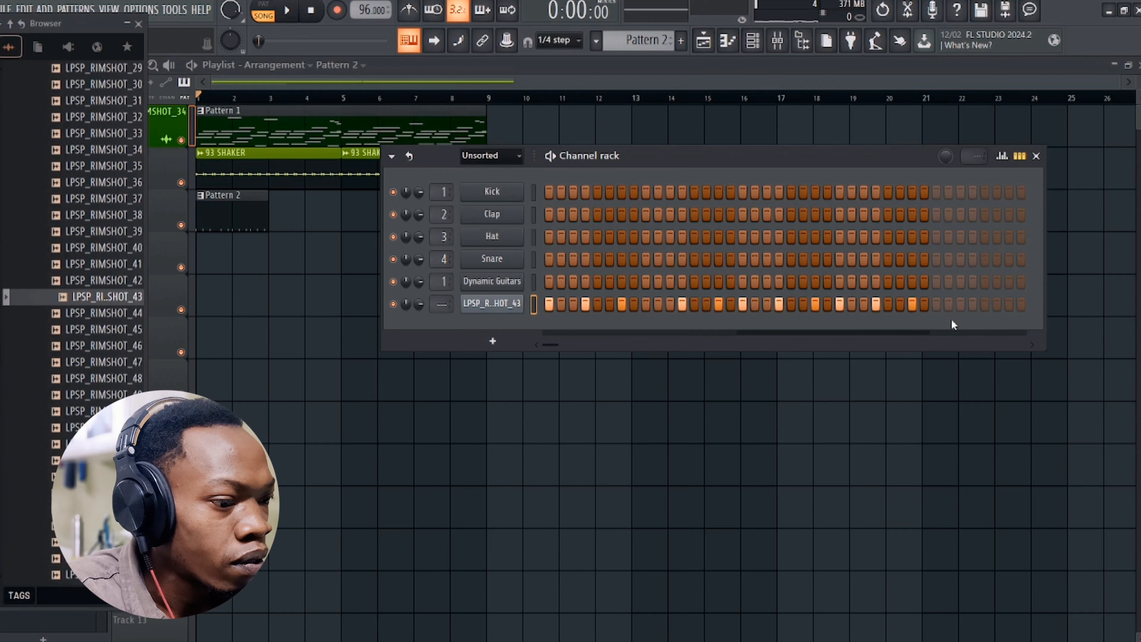
Close the channel rack, duplicate the Pattern 2 clip three times to fill Track 3 up to bar 9, and play back the arrangement.
{"action": "left_click", "coordinate": [1036, 156]}
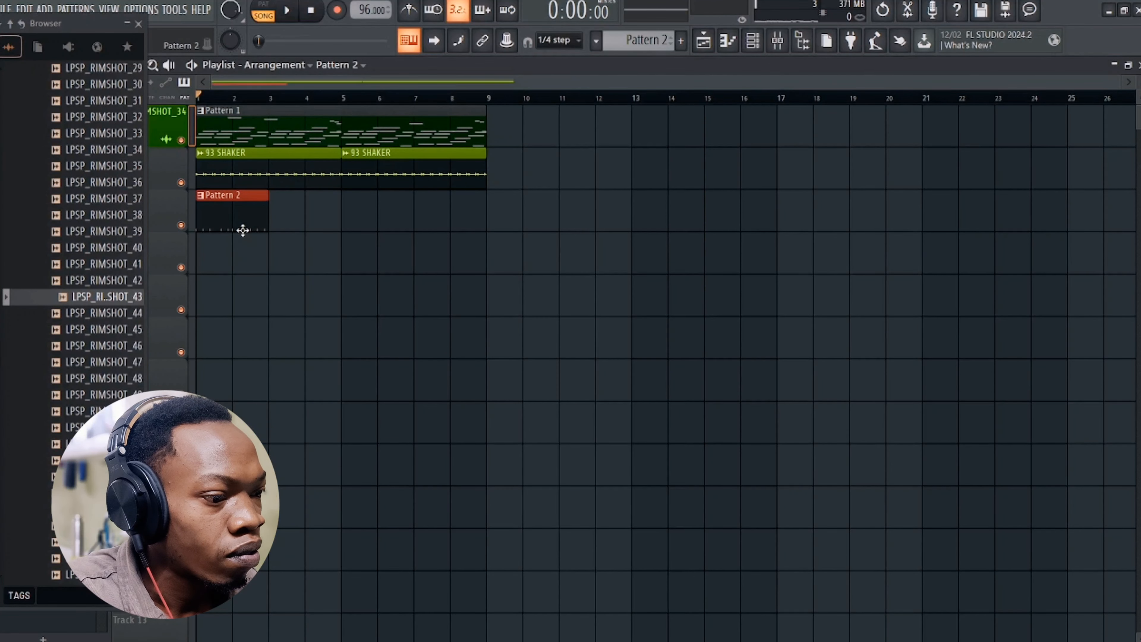
{"action": "key", "text": "ctrl+b"}
{"action": "key", "text": "ctrl+b"}
{"action": "key", "text": "ctrl+b"}
{"action": "key", "text": "space"}
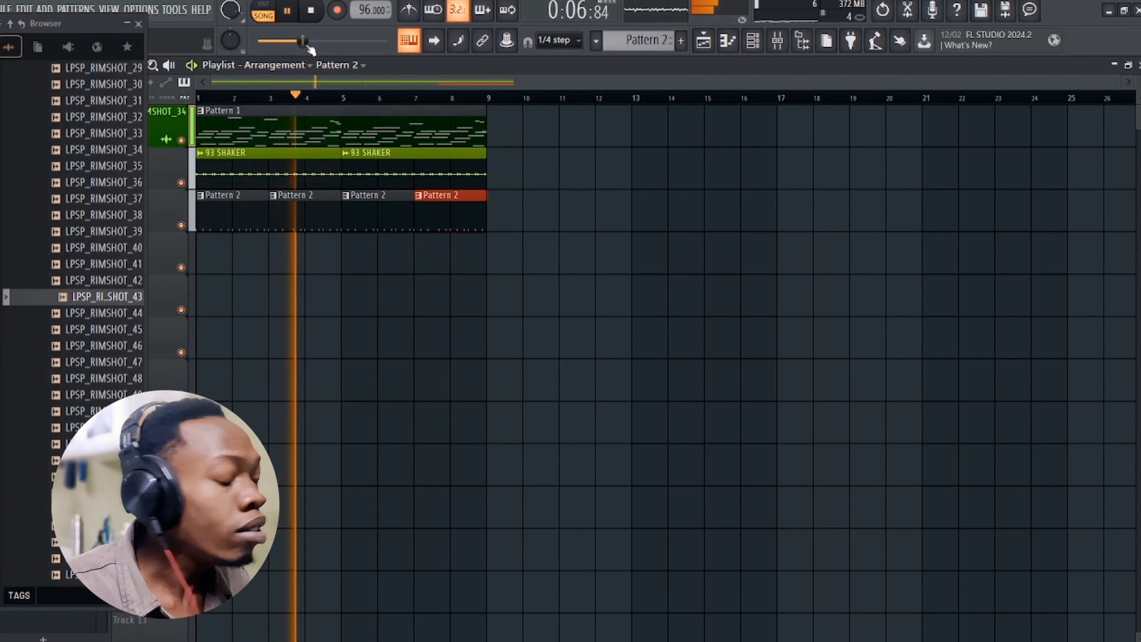
{"action": "key", "text": "space"}
Open the mixer.
{"action": "key", "text": "F9"}
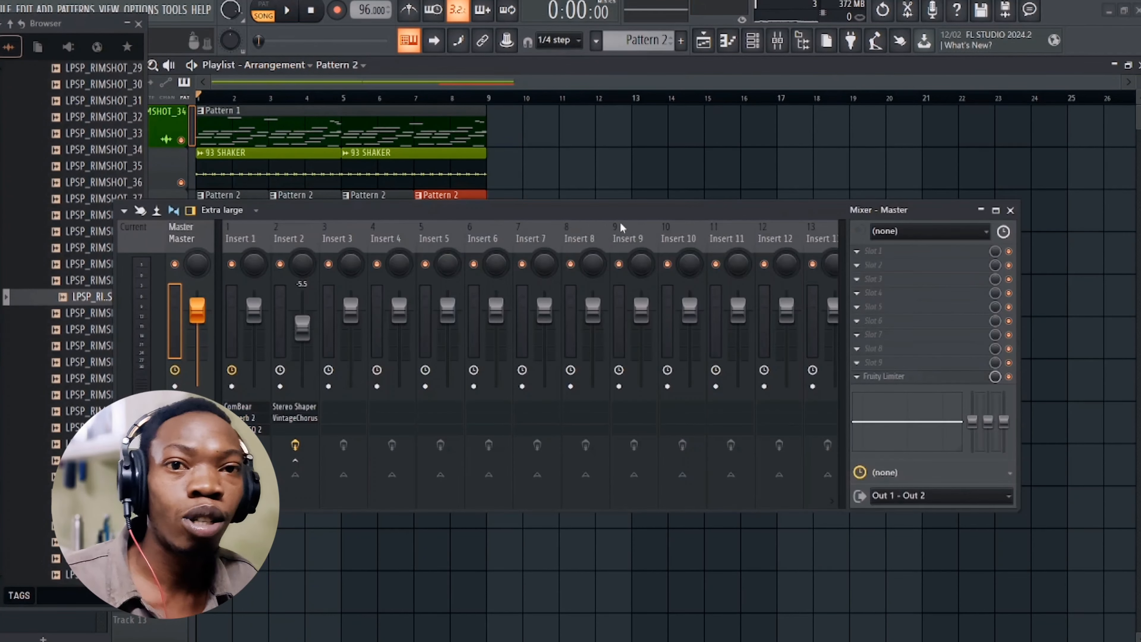